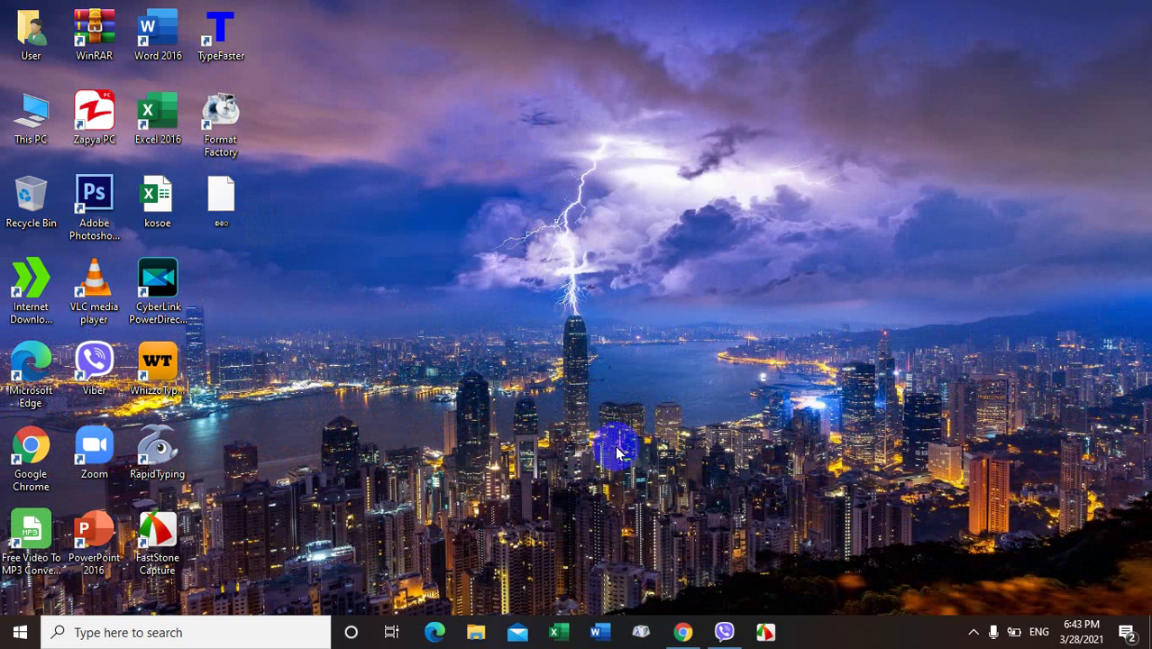
Step: Search Google for 'bluestacks' in Chrome and translate the results page into English
left_click(683, 635)
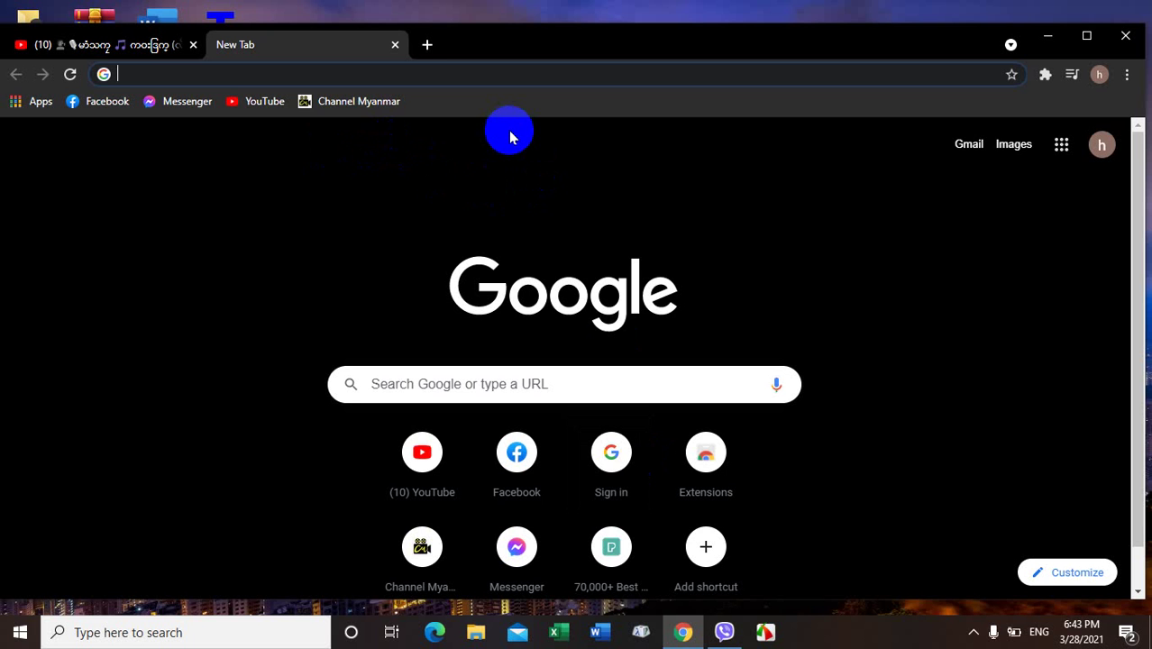
type("b")
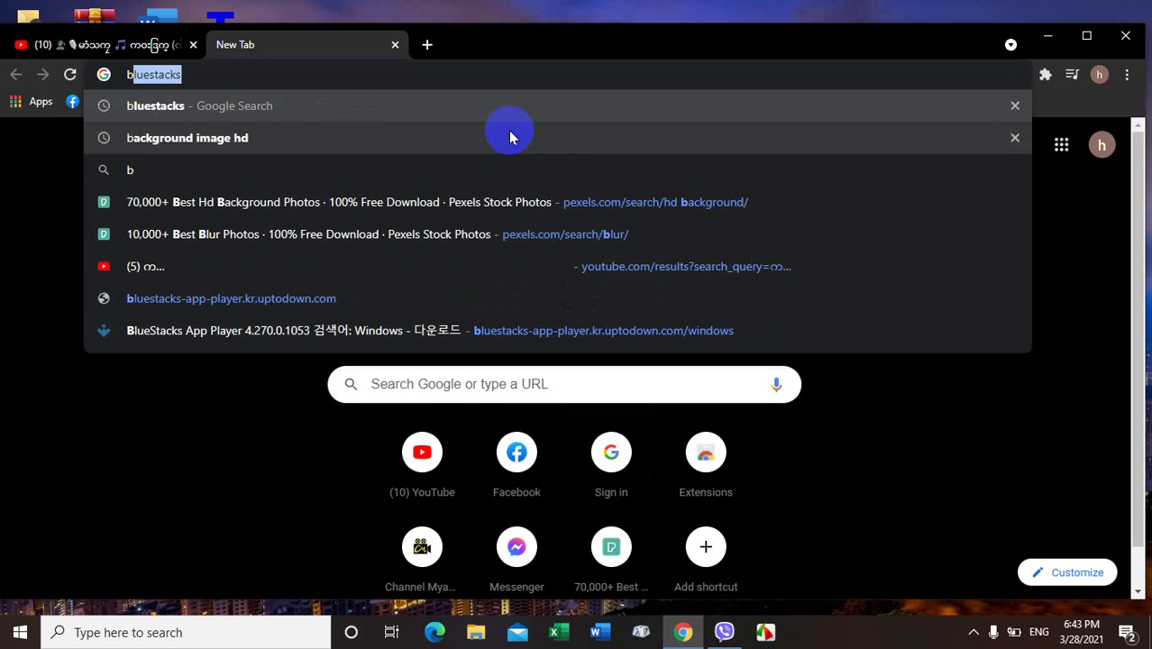
type("lue")
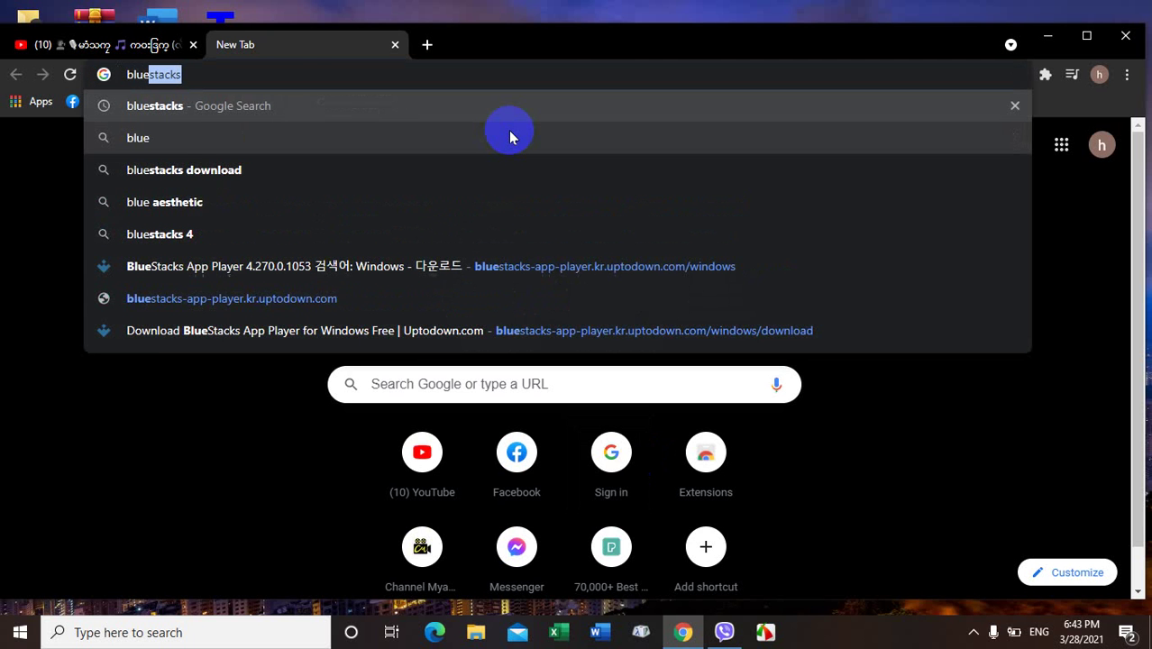
type("s")
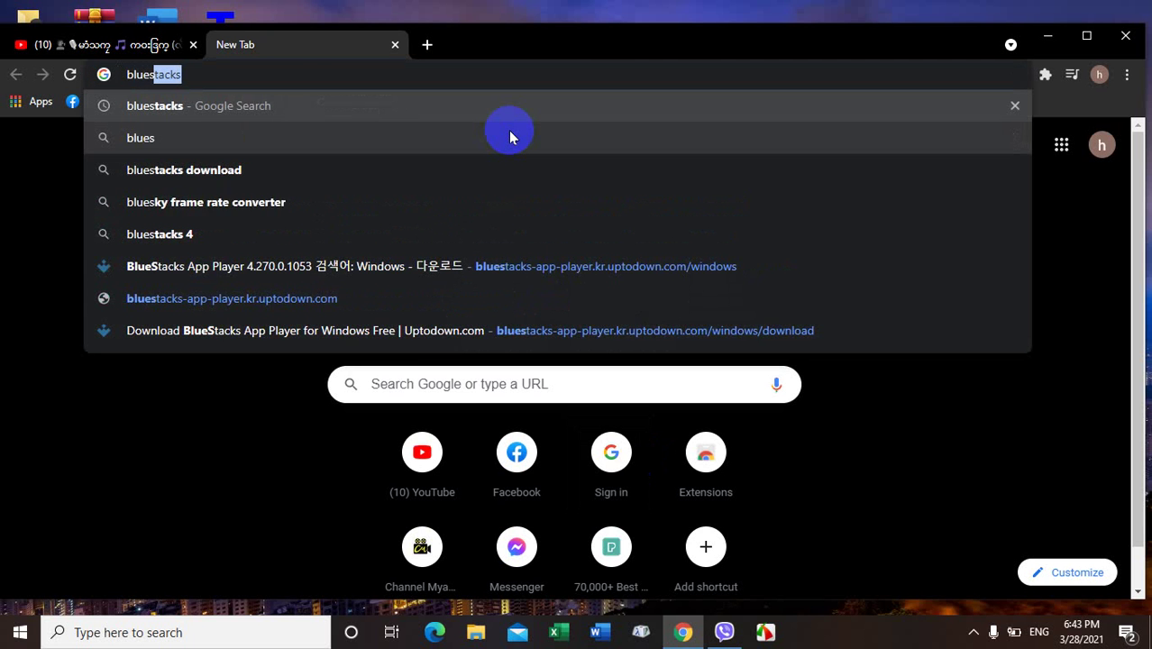
type("ta")
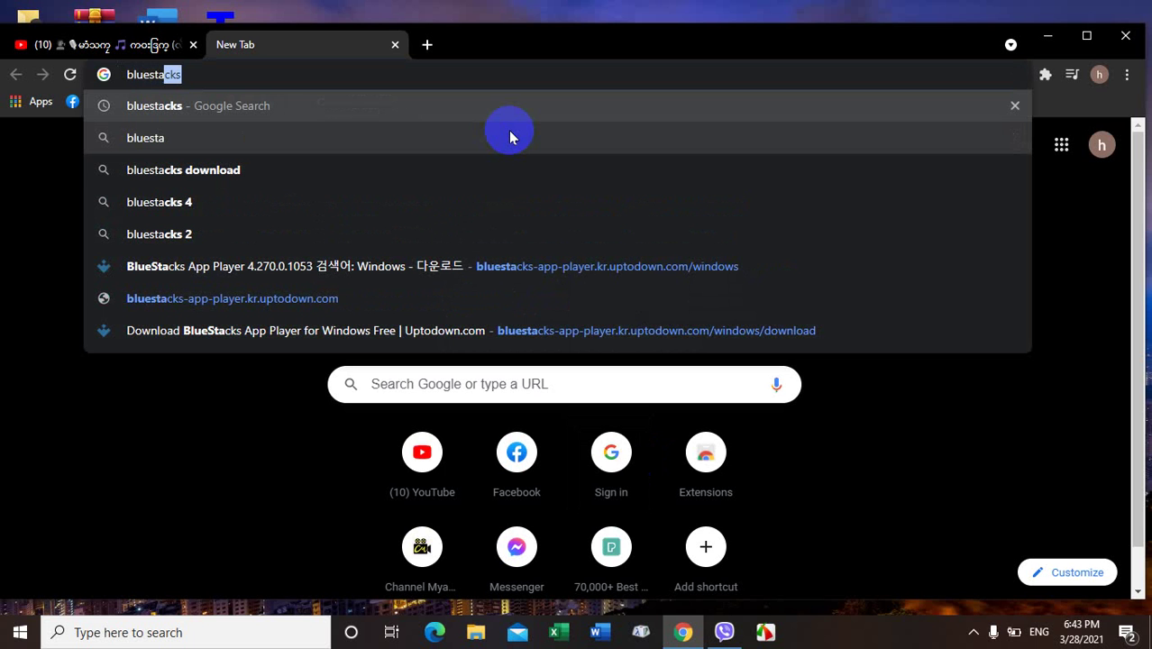
type("cks")
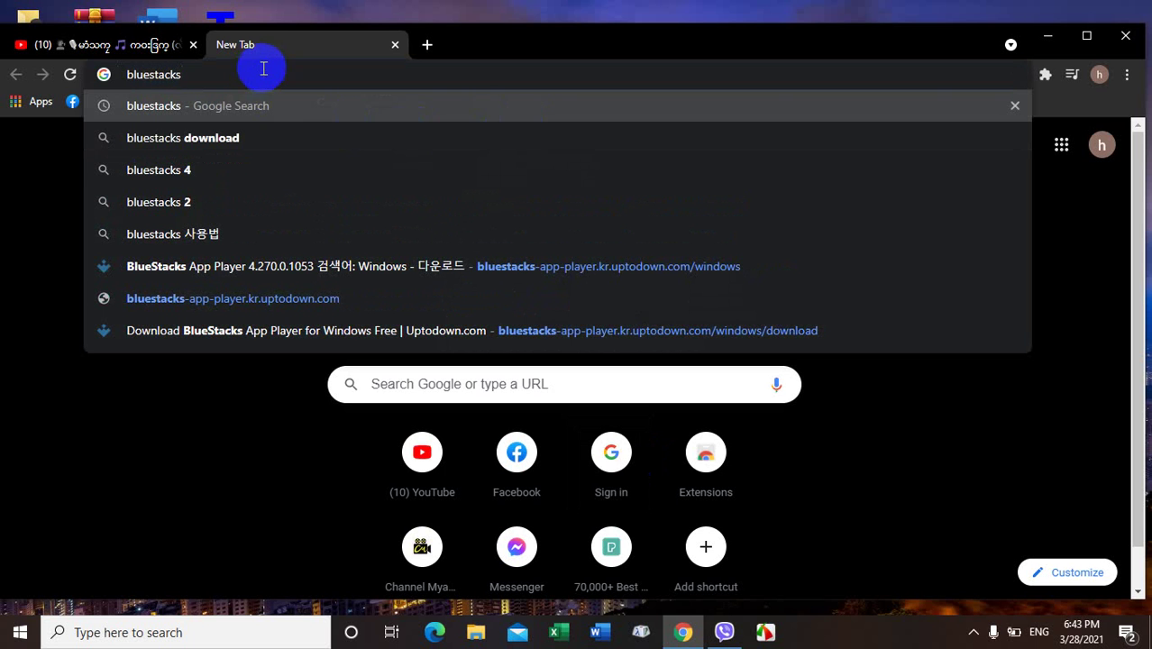
key("Return")
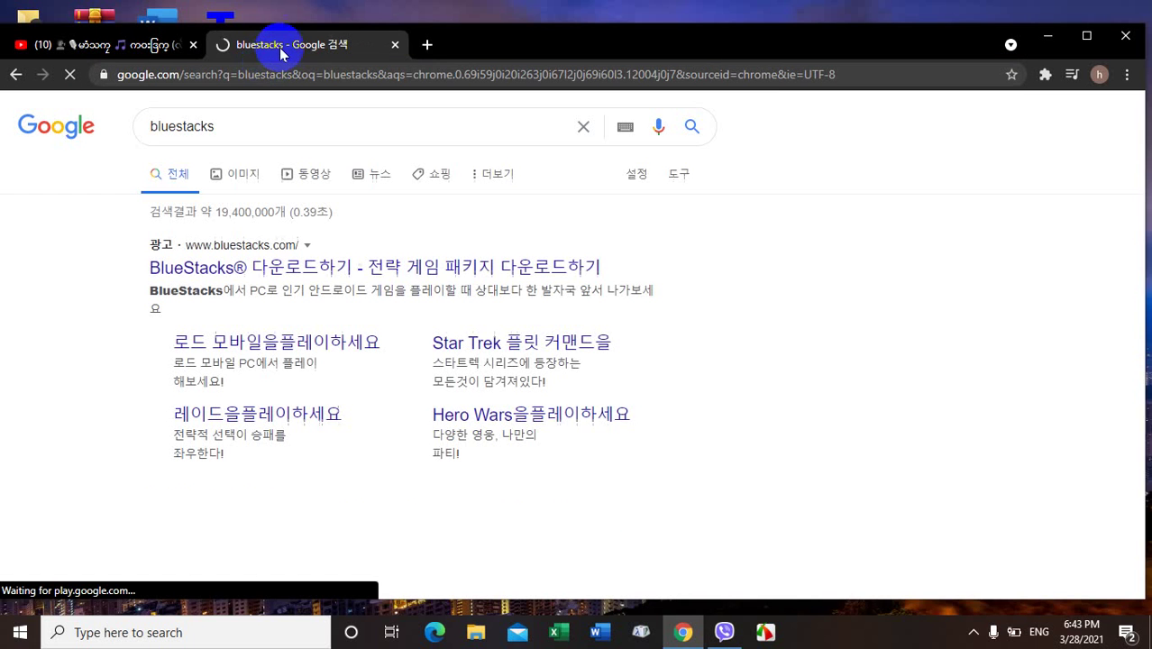
left_click(903, 109)
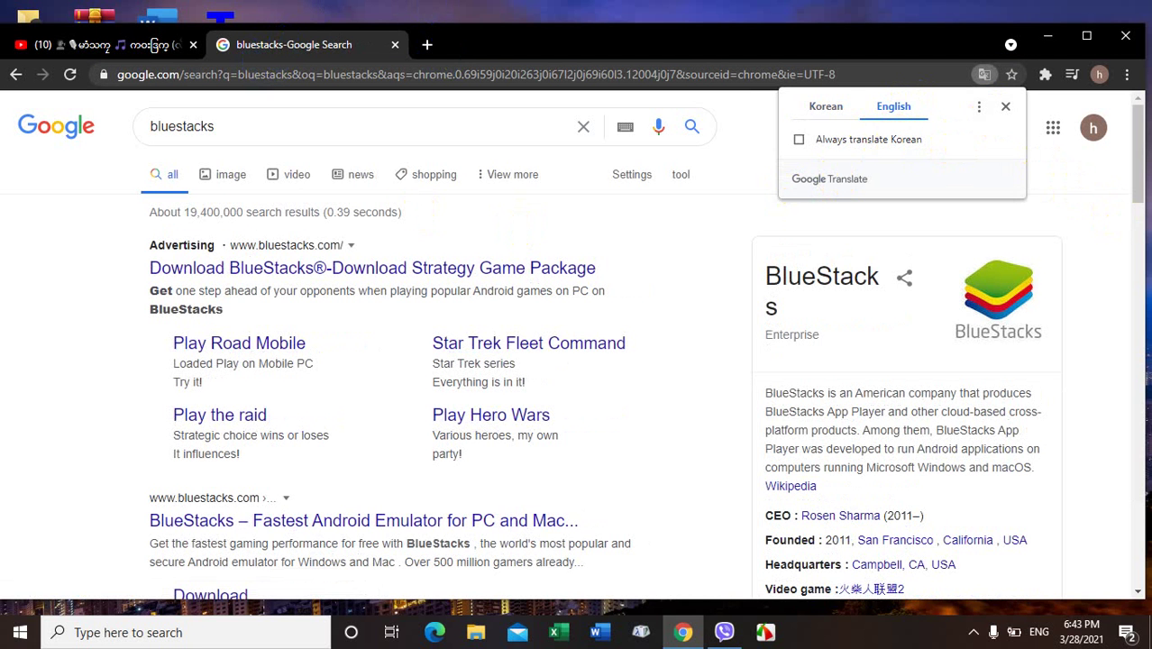
Step: Scroll down the results and open the Uptodown BlueStacks App Player page
left_click_drag(1132, 168, 1132, 241)
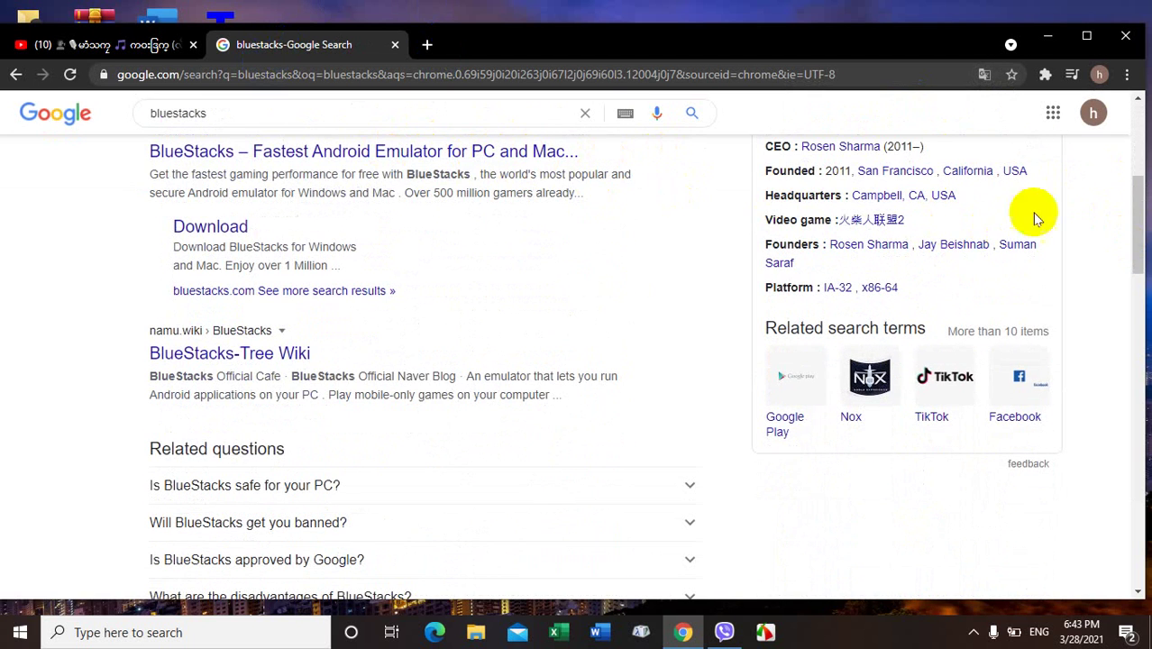
left_click_drag(1131, 239, 1129, 315)
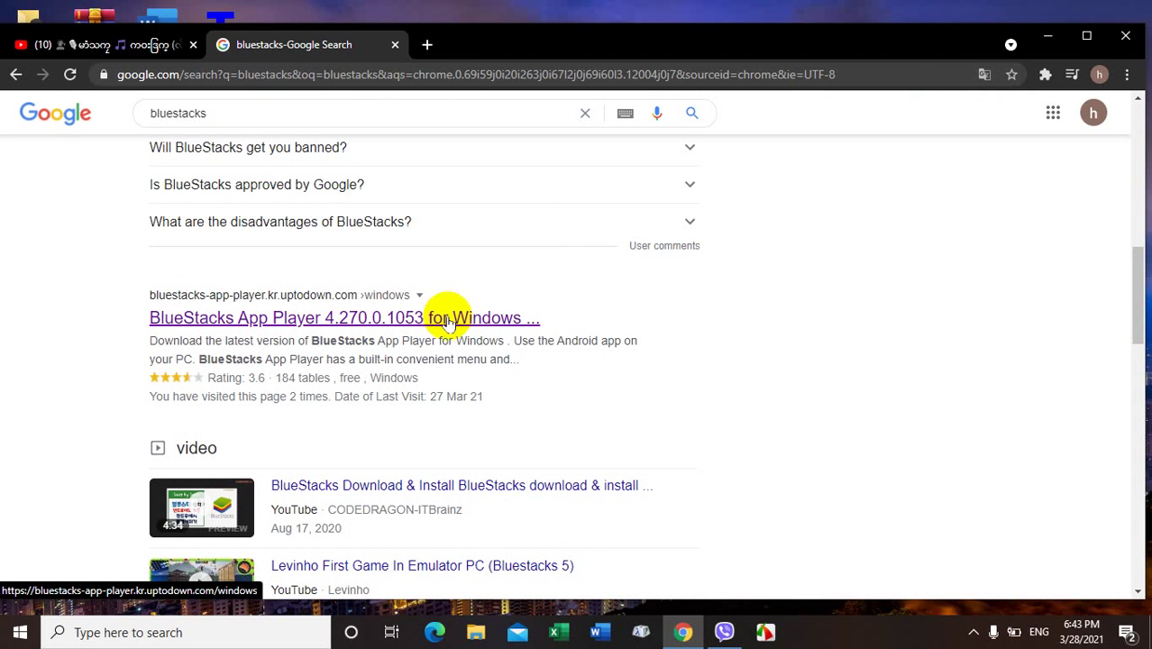
left_click(424, 317)
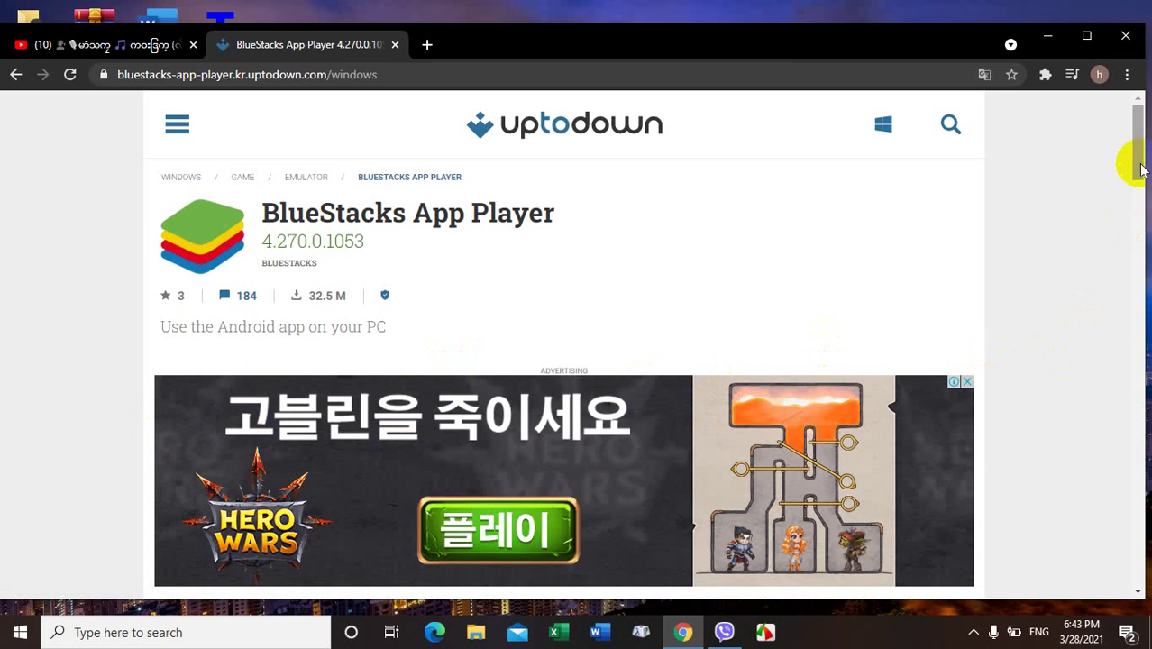
Step: Download the newest BlueStacks App Player 4.270.0.1053 from Uptodown and minimise Chrome
left_click_drag(1140, 169, 1131, 216)
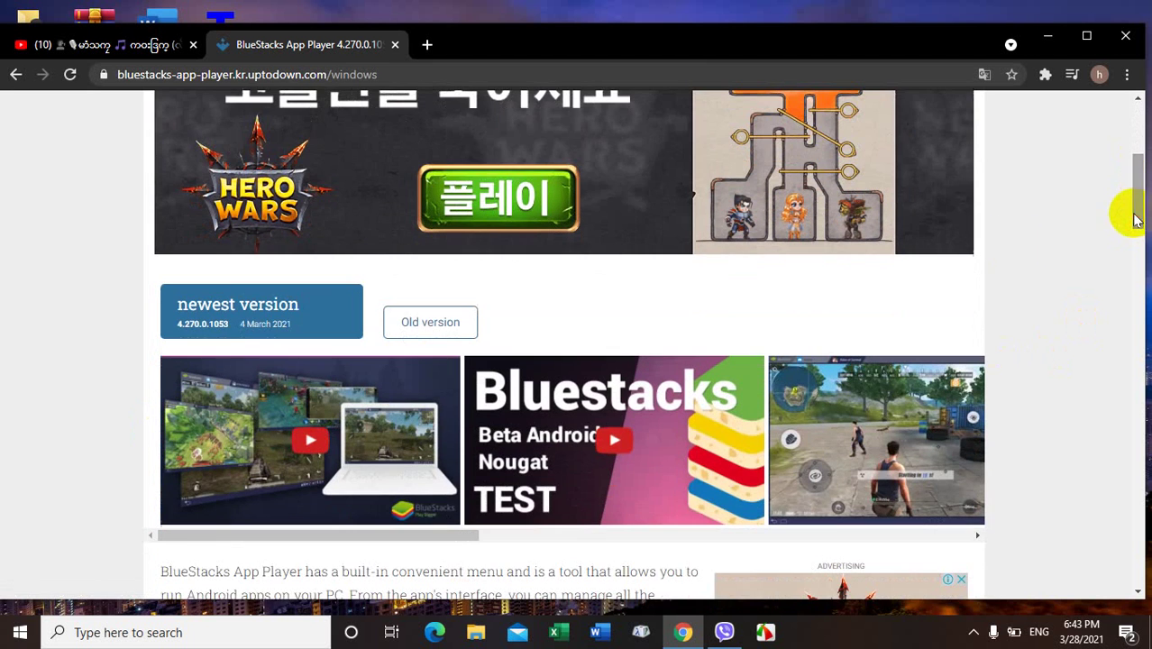
left_click(253, 322)
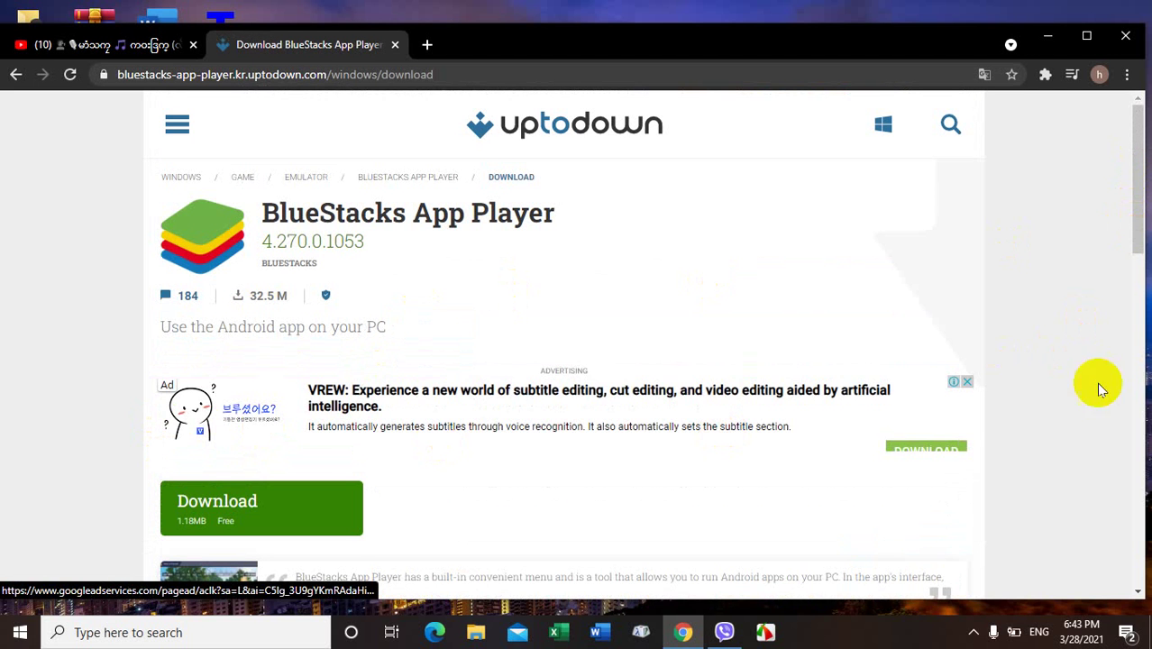
left_click_drag(1134, 193, 1132, 231)
left_click(227, 393)
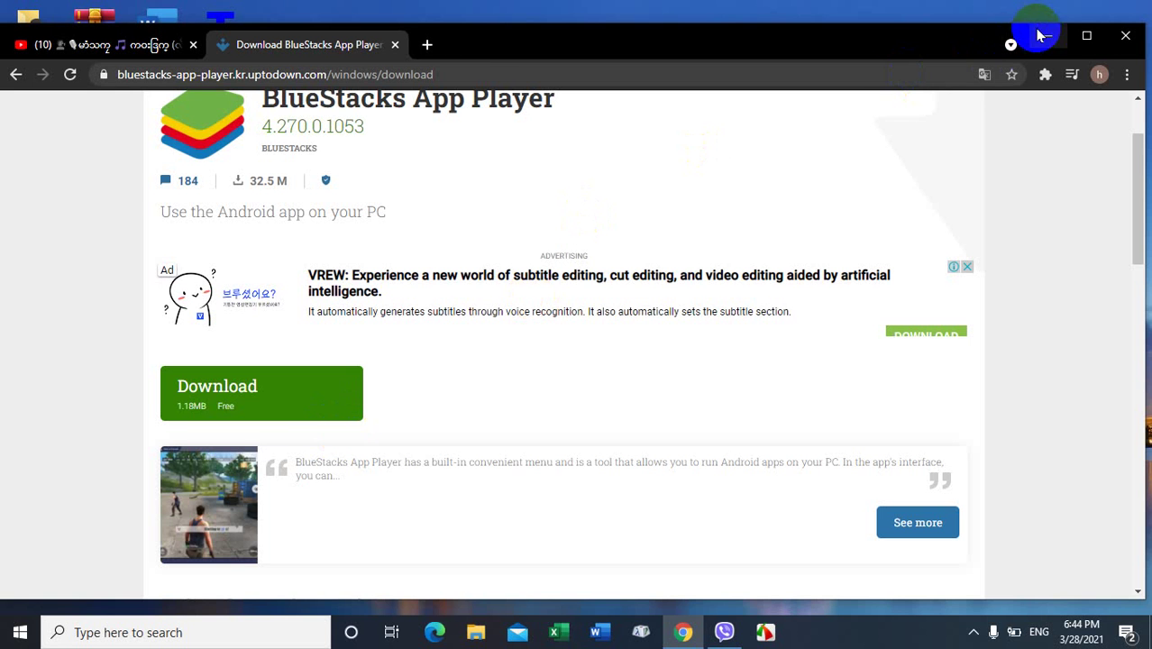
left_click(1047, 36)
right_click(384, 76)
Step: Refresh the Windows desktop three times from its context menu
left_click(414, 124)
right_click(383, 99)
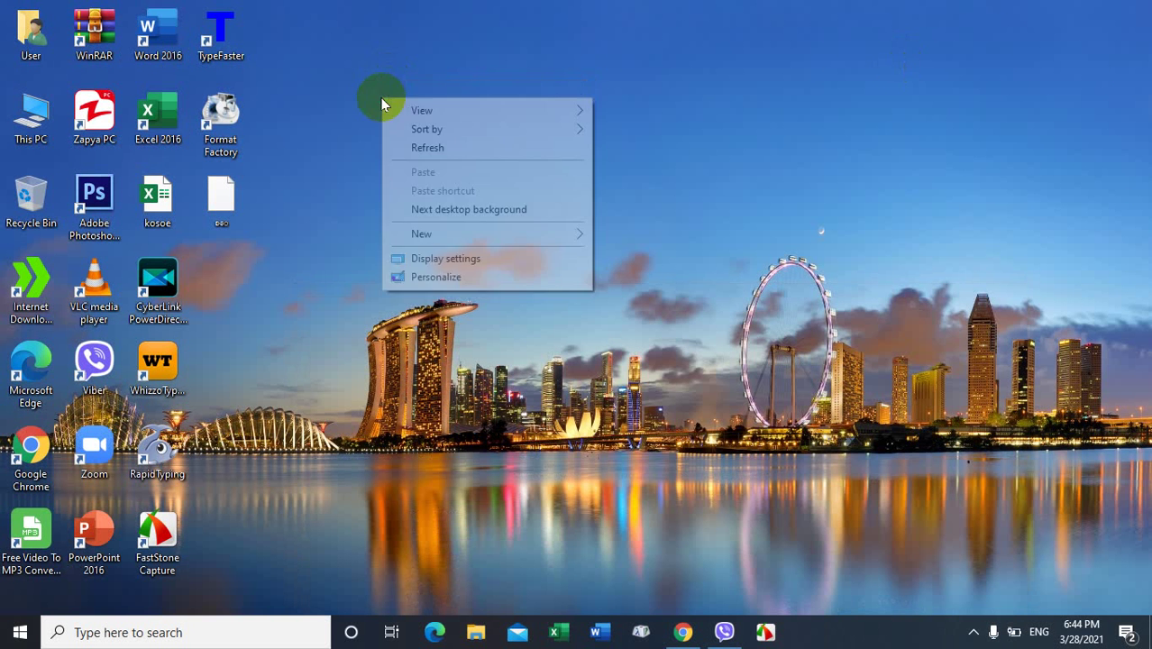
left_click(408, 149)
right_click(393, 132)
left_click(417, 180)
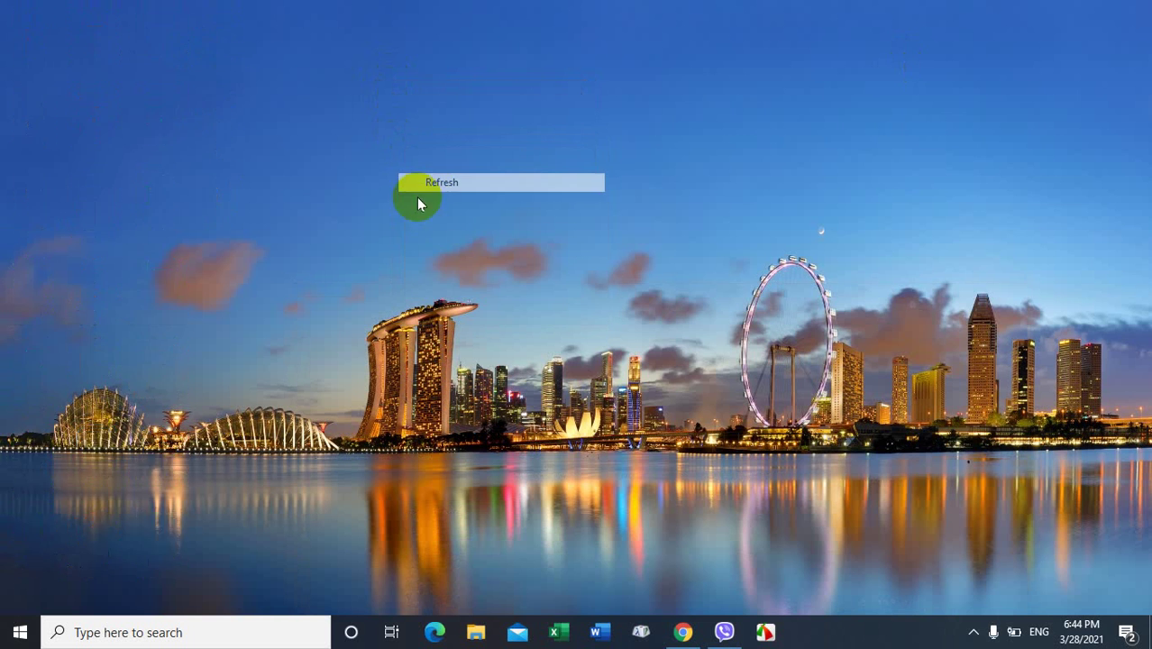
Step: Check the bluestacks download's properties in IDM, put the installer on the desktop, and run it
double_click(30, 286)
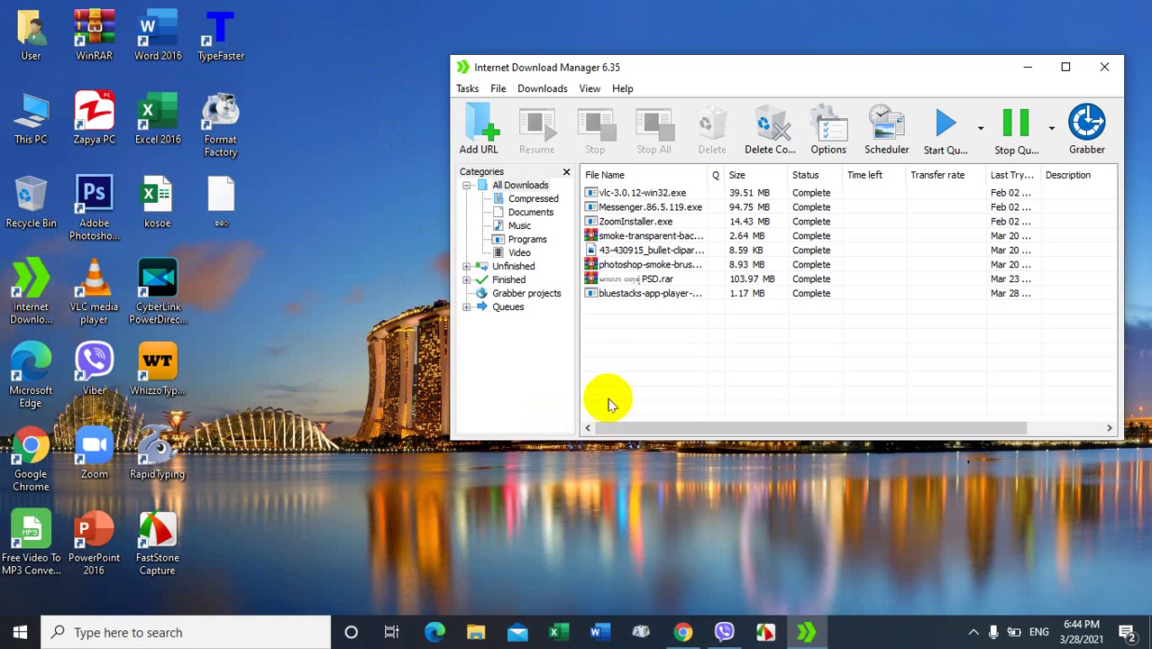
double_click(638, 295)
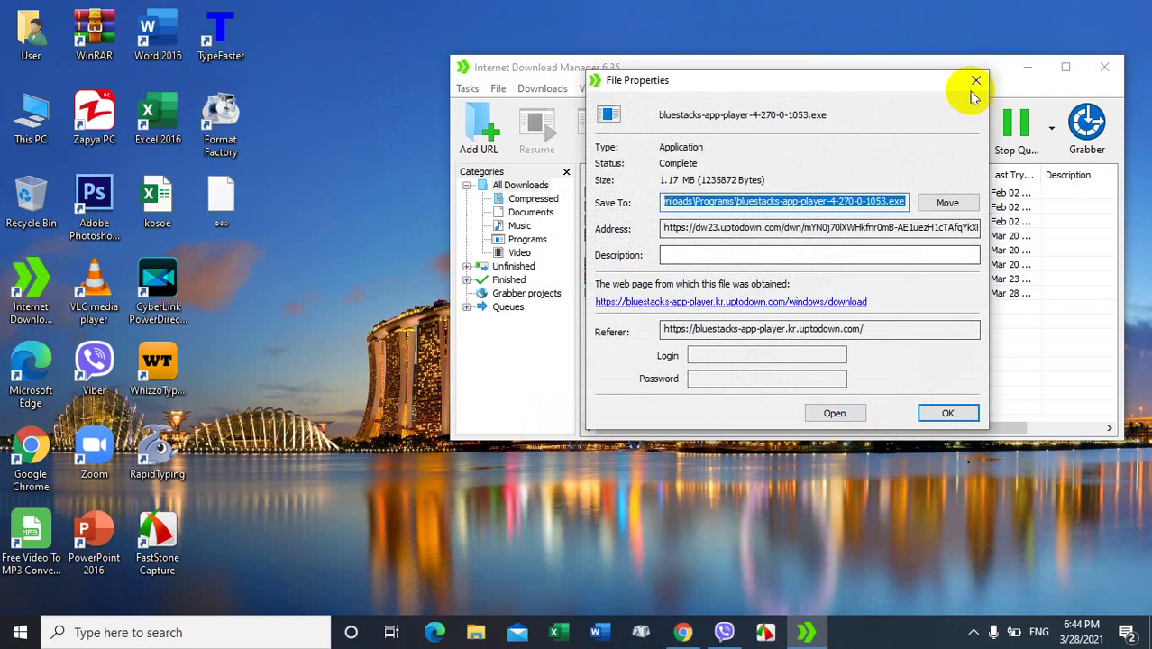
left_click(975, 80)
double_click(674, 293)
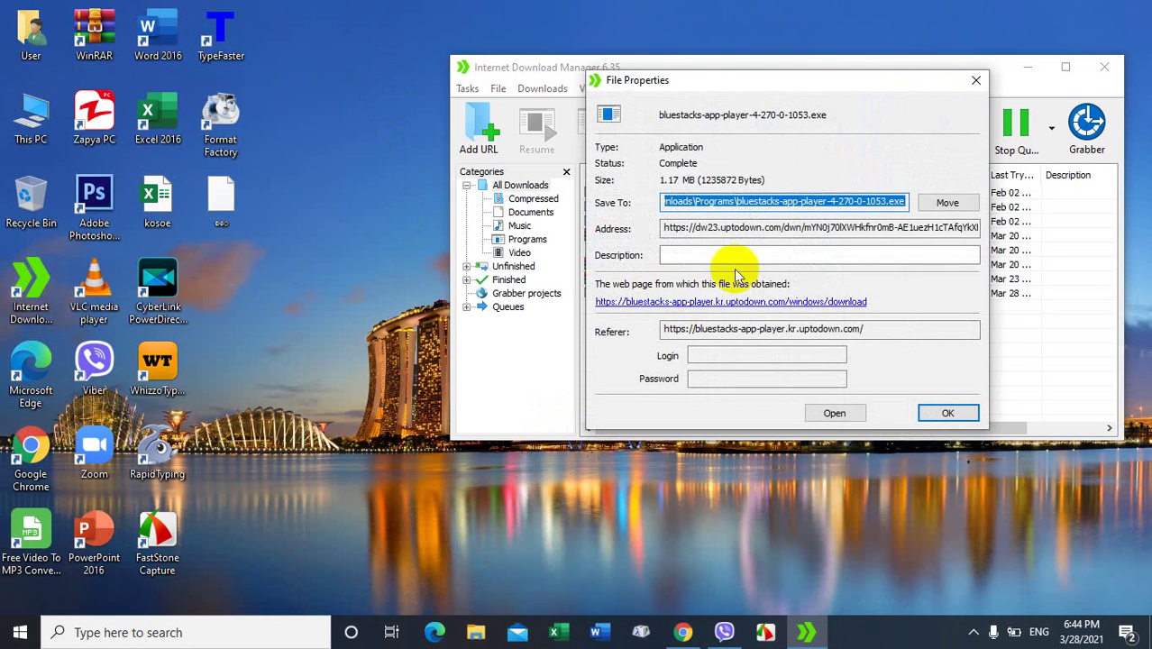
left_click(976, 80)
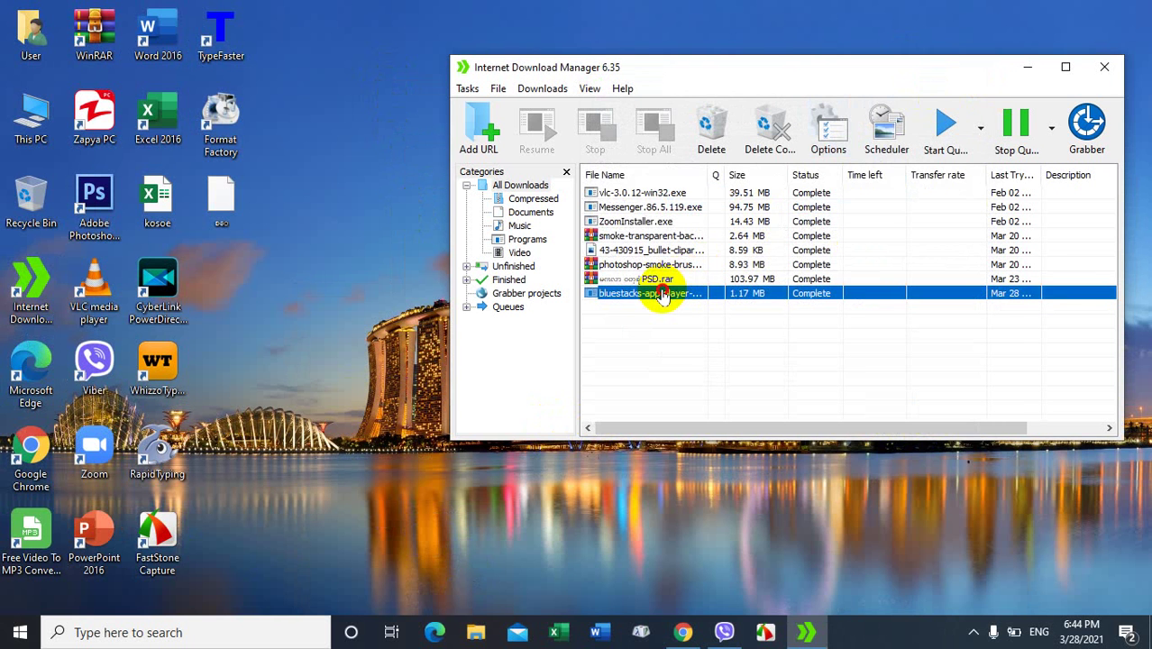
left_click(397, 277)
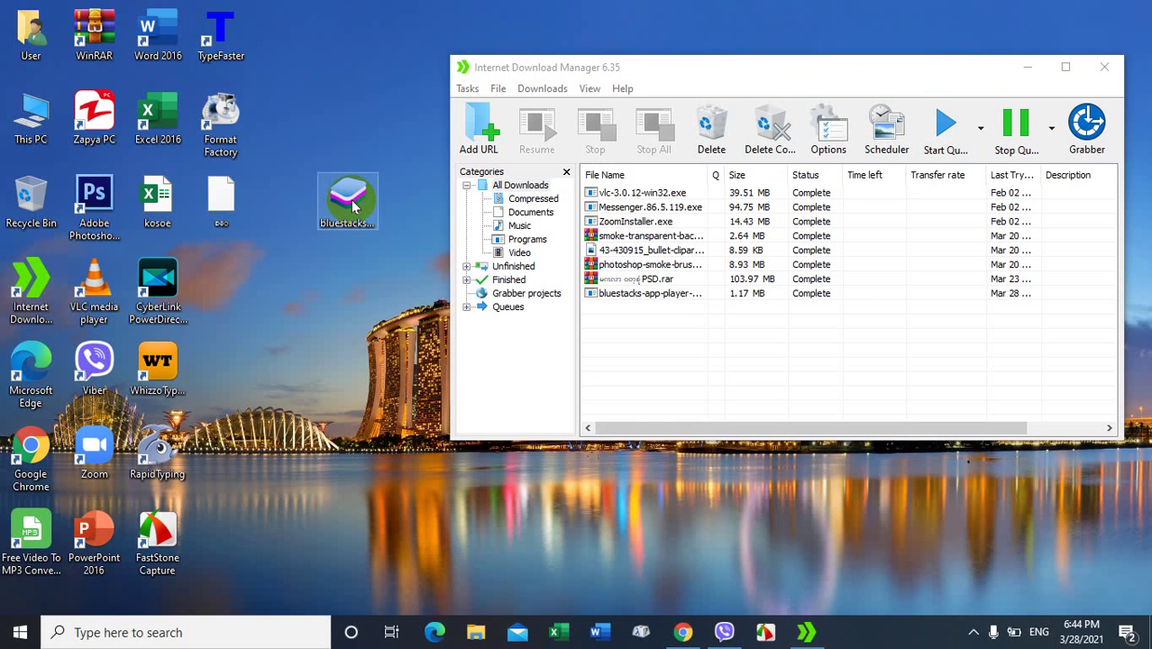
double_click(353, 206)
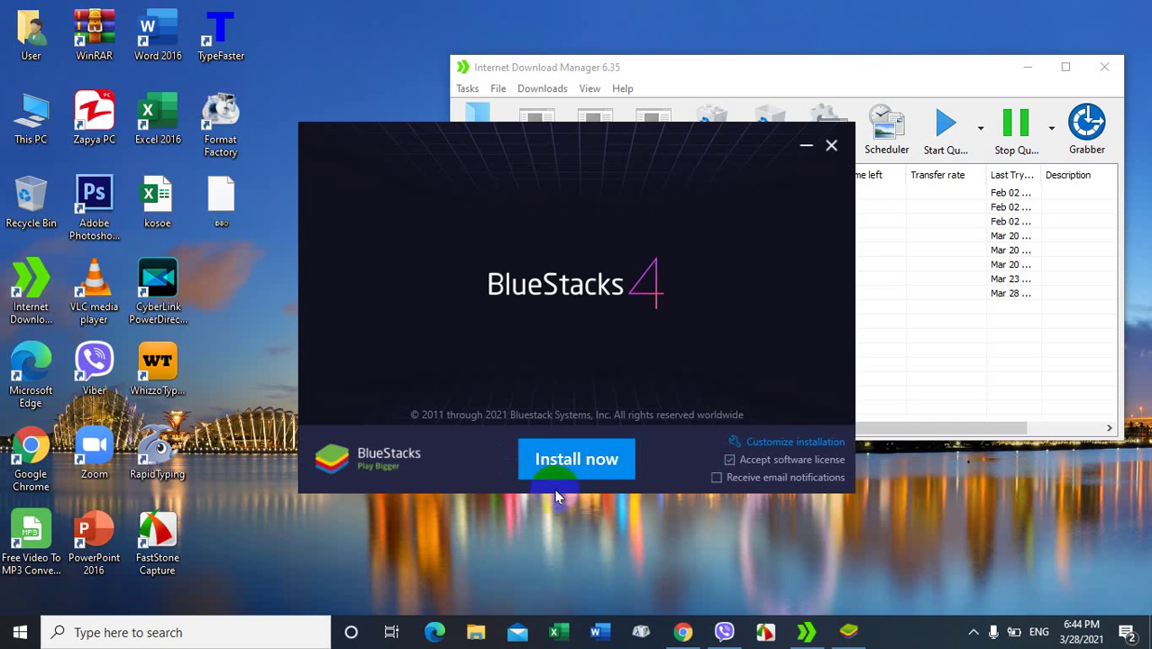
Step: Install BlueStacks 4.270.0.1053 with 'Install now' and wait for it to start
left_click(584, 462)
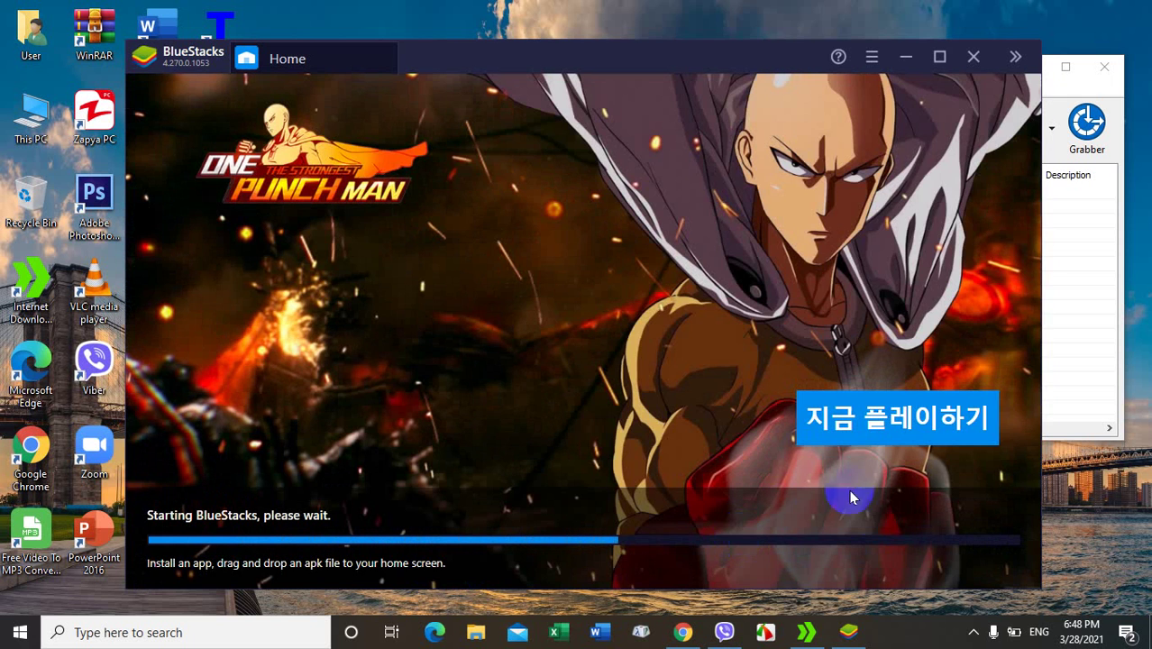
Step: Close IDM's Grabber and main windows and nudge the BlueStacks window while it loads
left_click(1101, 68)
left_click(1129, 31)
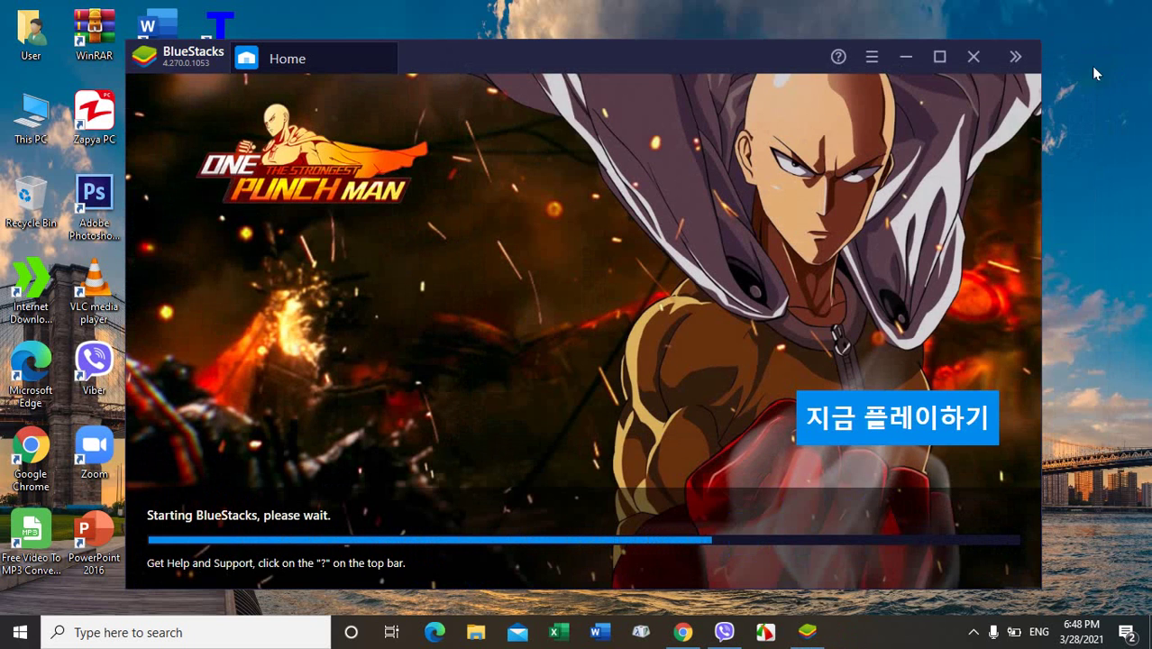
left_click_drag(697, 55, 902, 36)
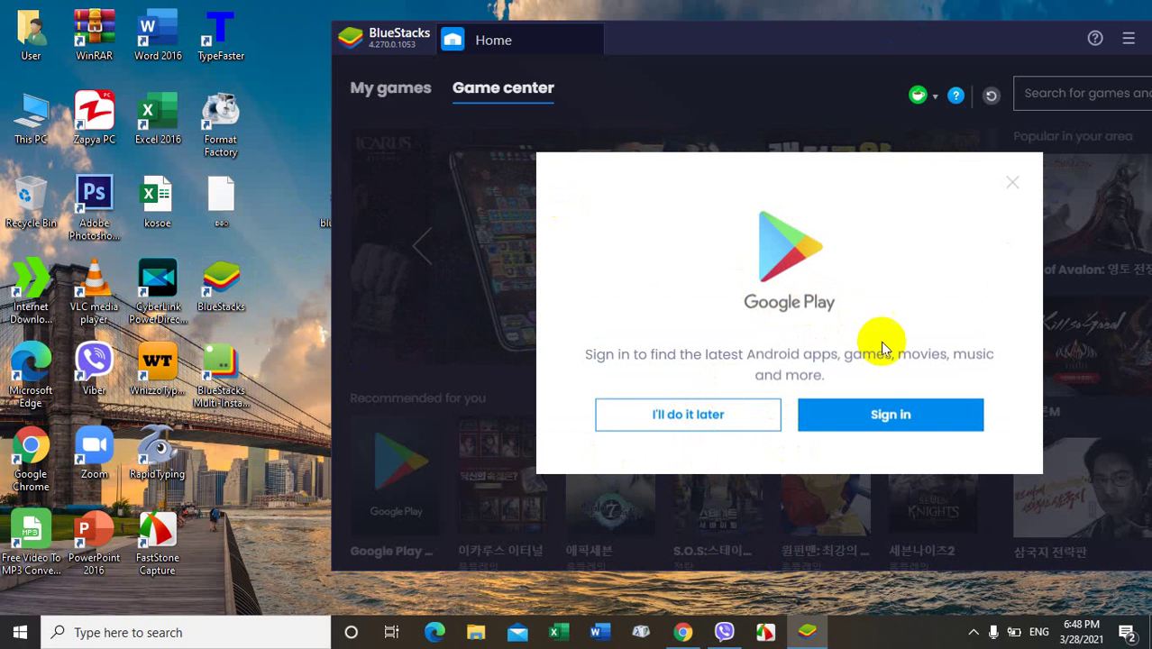
Step: Postpone Google Play sign-in, dismiss the three Game center tips, and open the Play Store
left_click(715, 420)
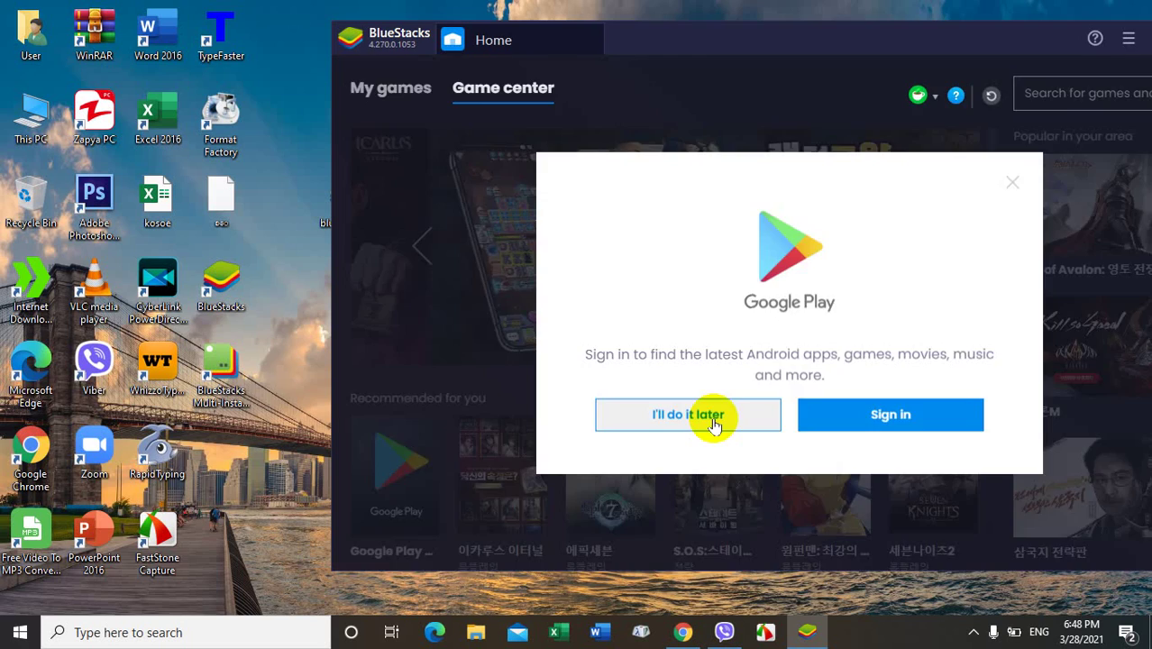
left_click(957, 171)
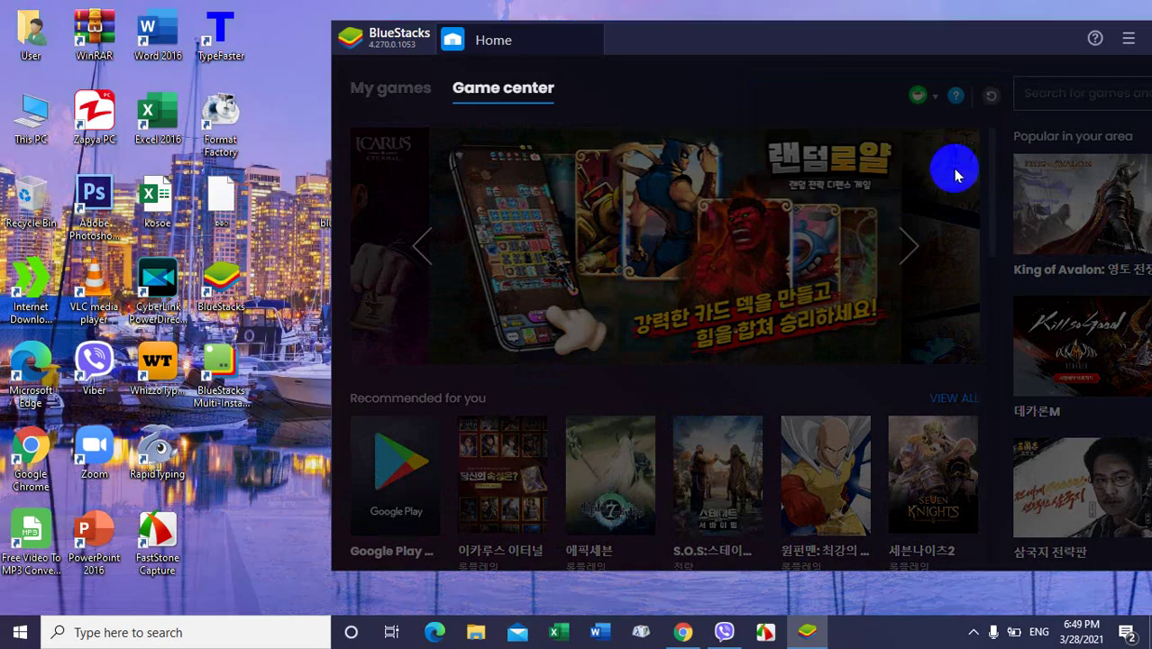
left_click(773, 171)
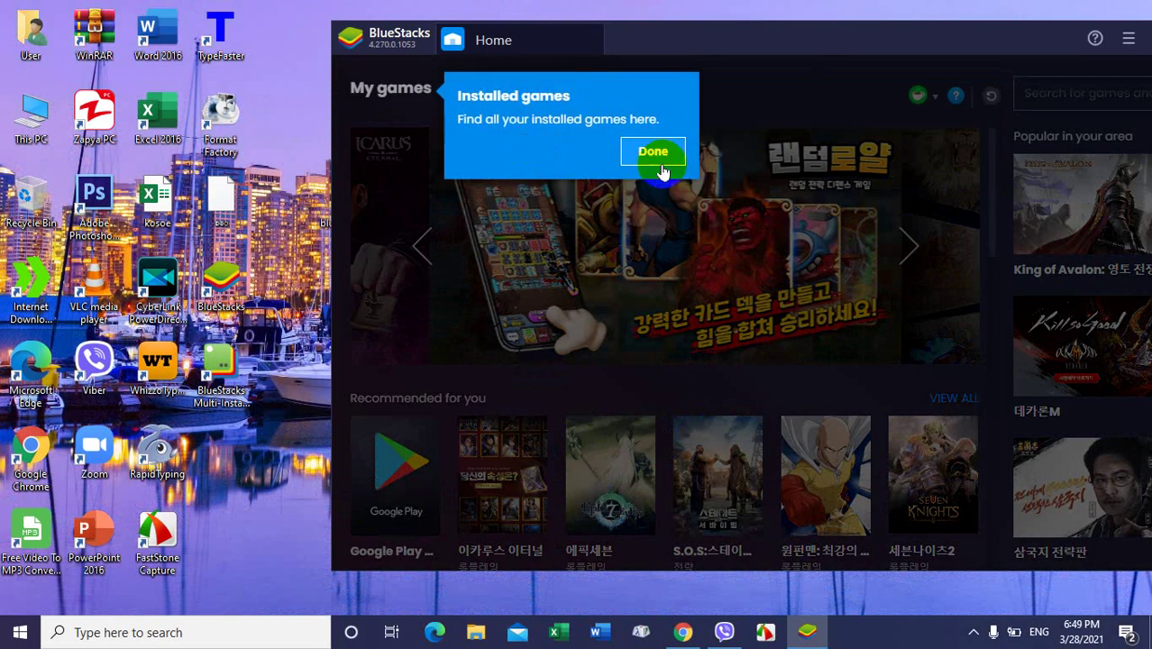
left_click(660, 151)
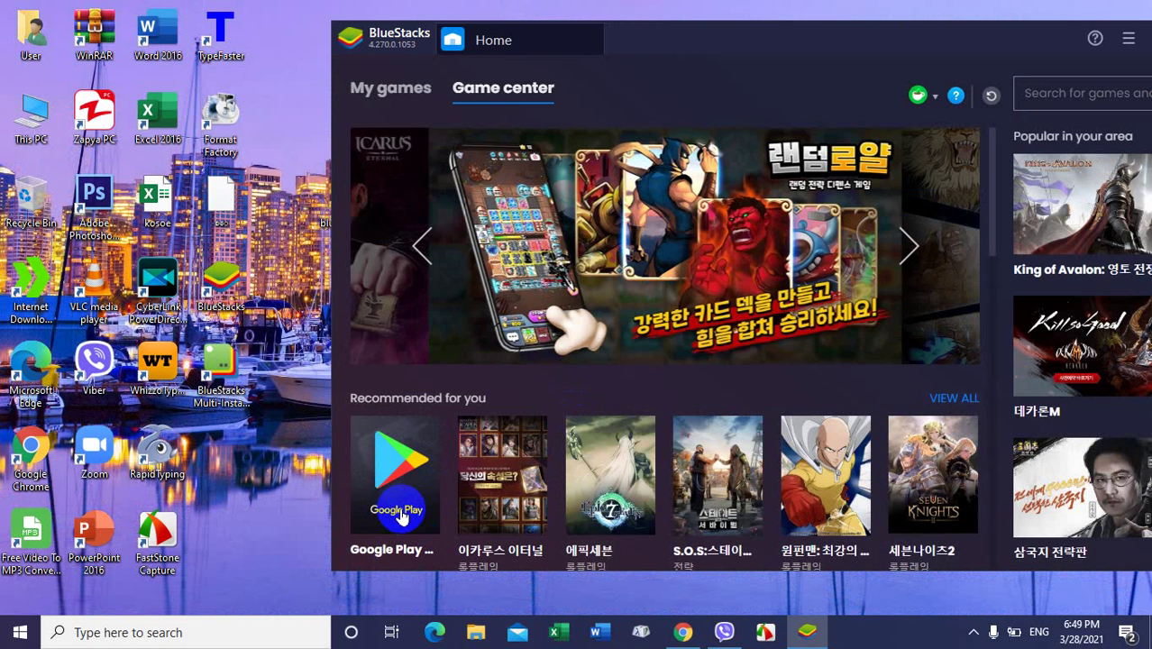
left_click(402, 516)
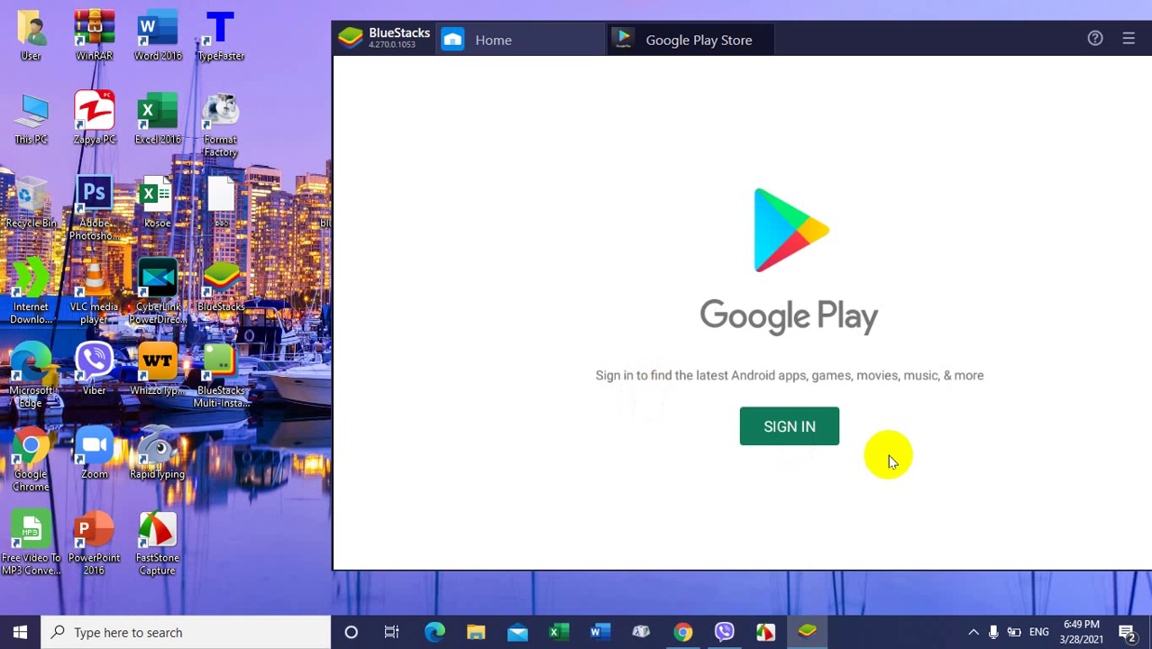
Step: Move the emulator window fully into view and start signing in, selecting the Email or phone field
left_click_drag(943, 36, 815, 52)
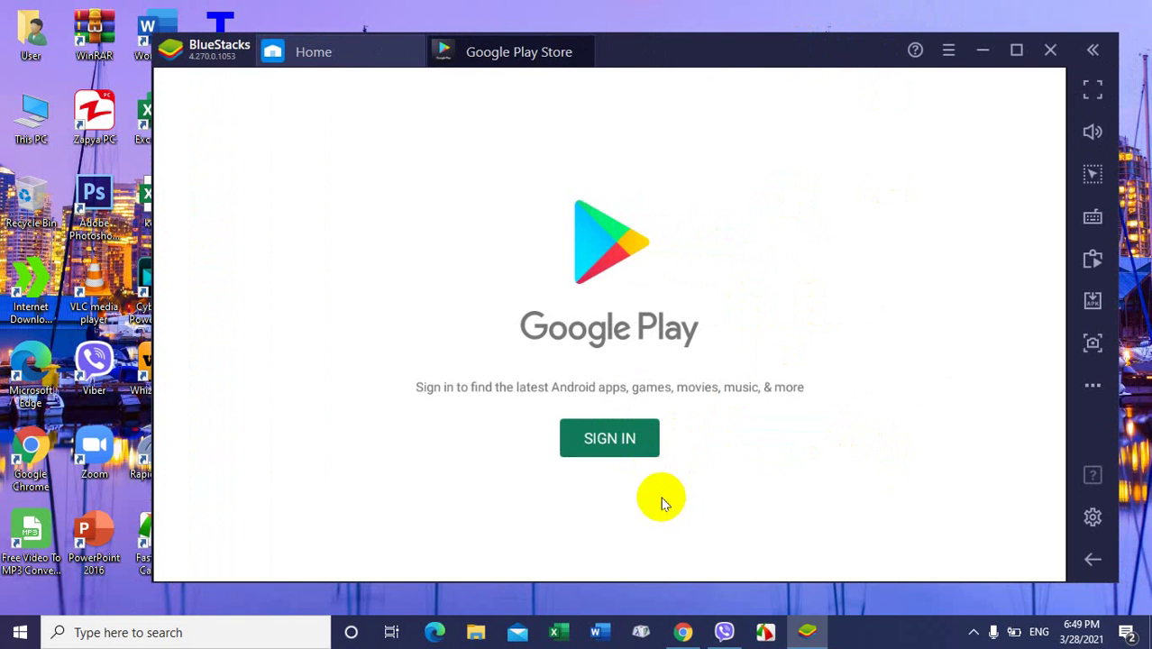
left_click(616, 445)
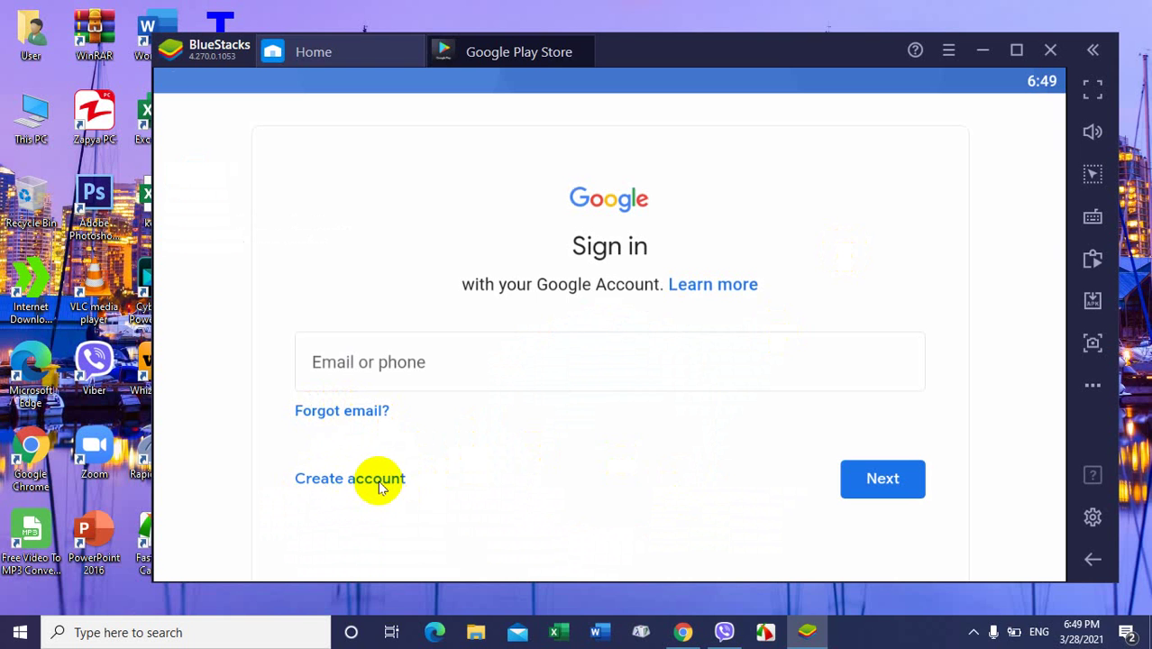
left_click(351, 360)
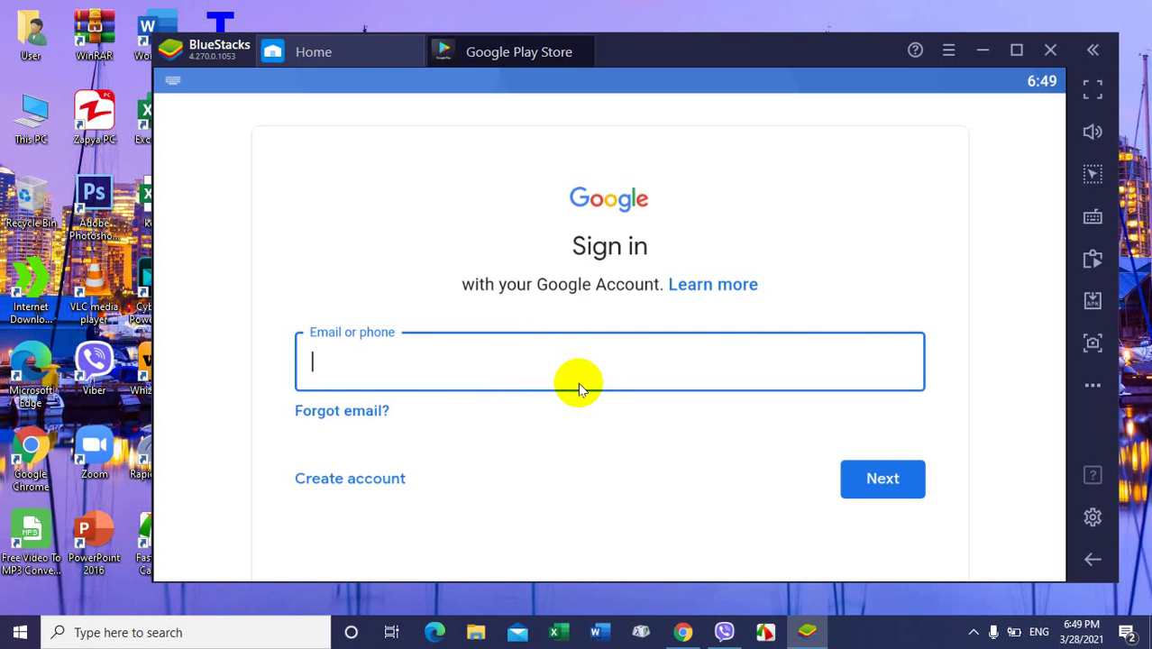
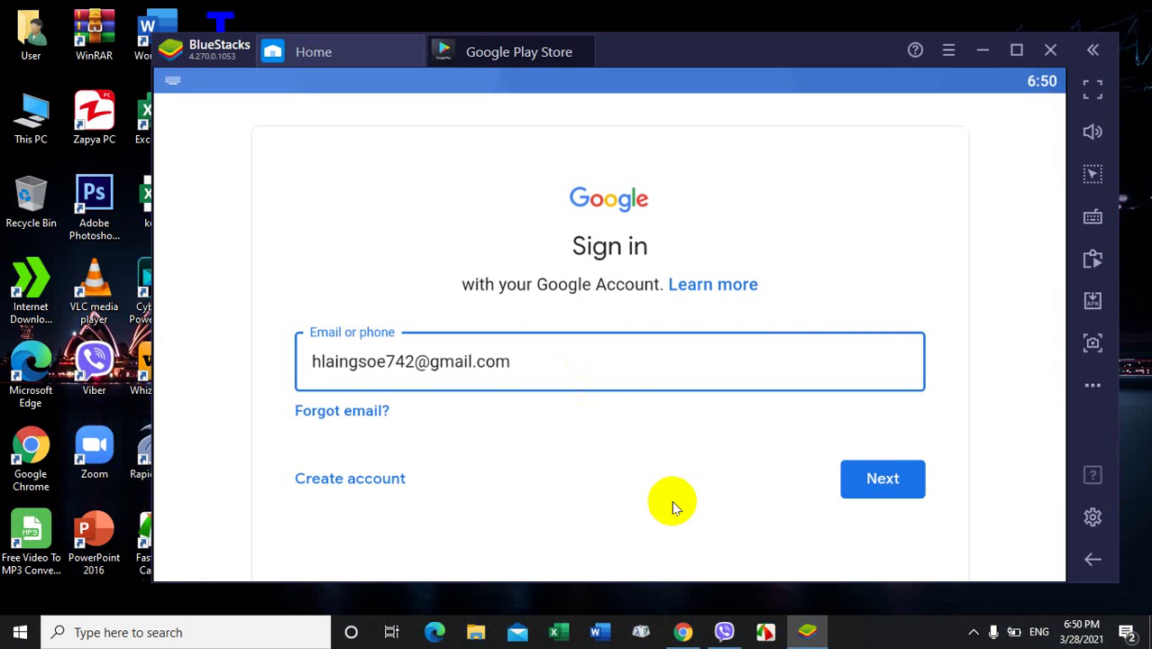
Step: Sign in with the Google account's e-mail address and the pasted account password
left_click(881, 489)
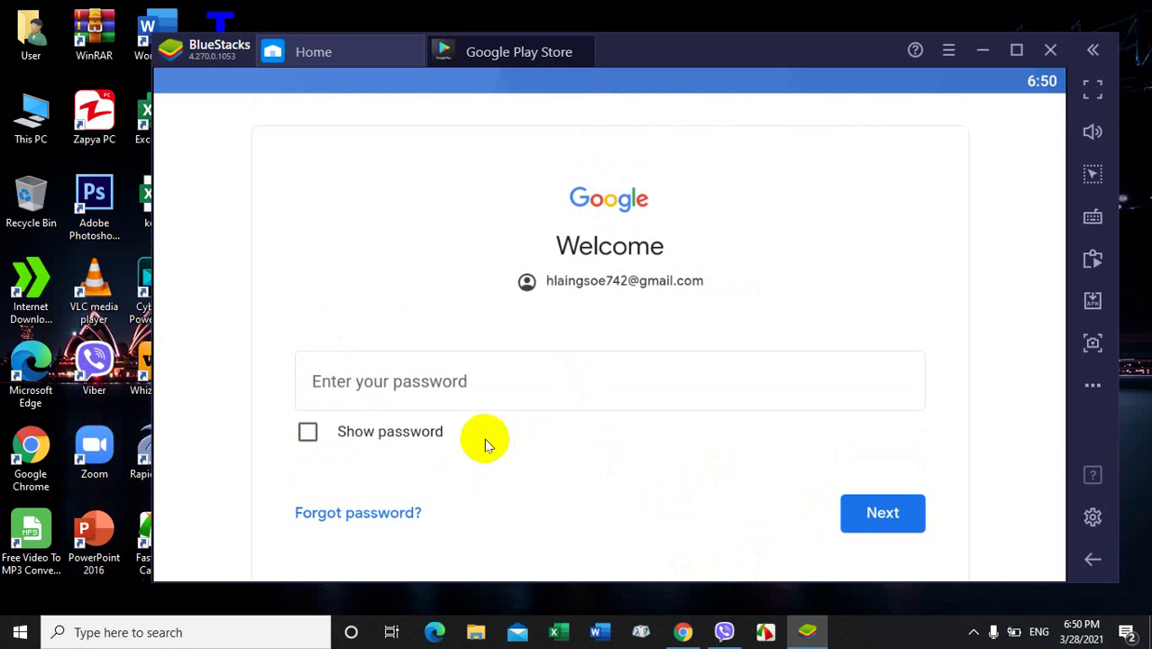
left_click(323, 382)
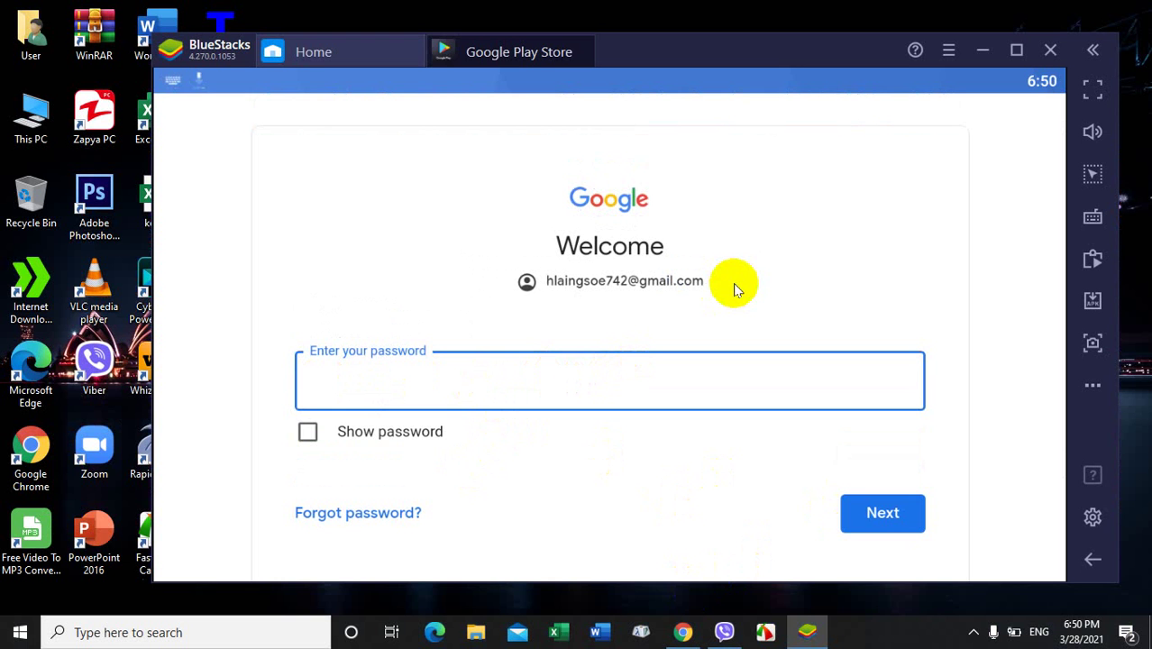
key("ctrl+v")
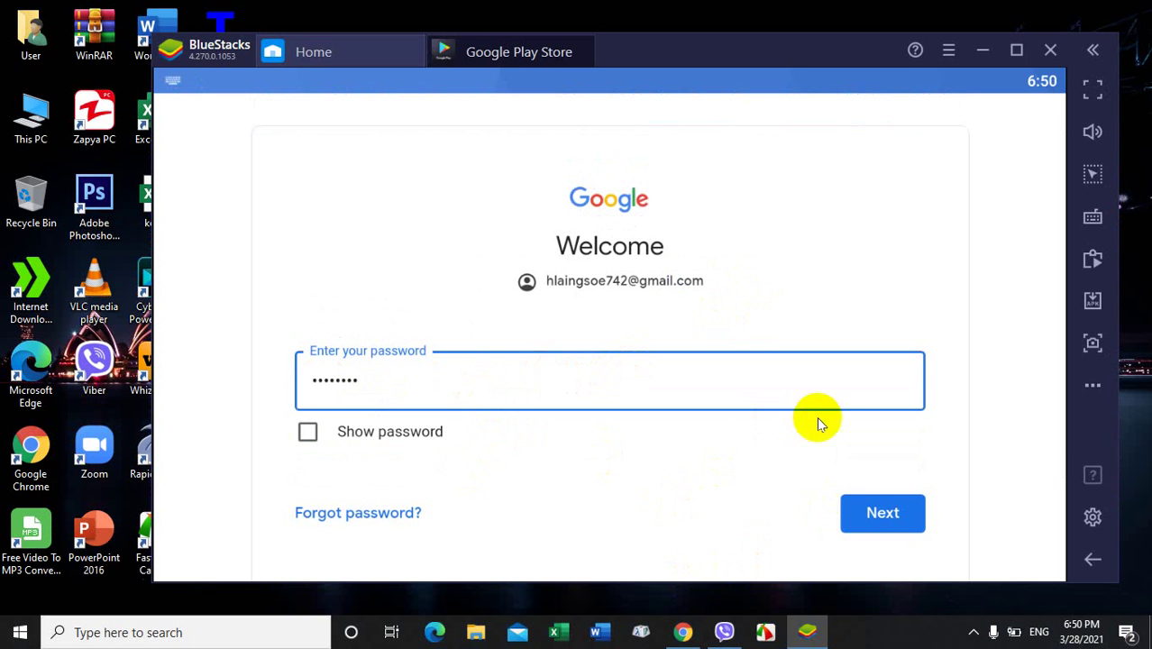
left_click(882, 513)
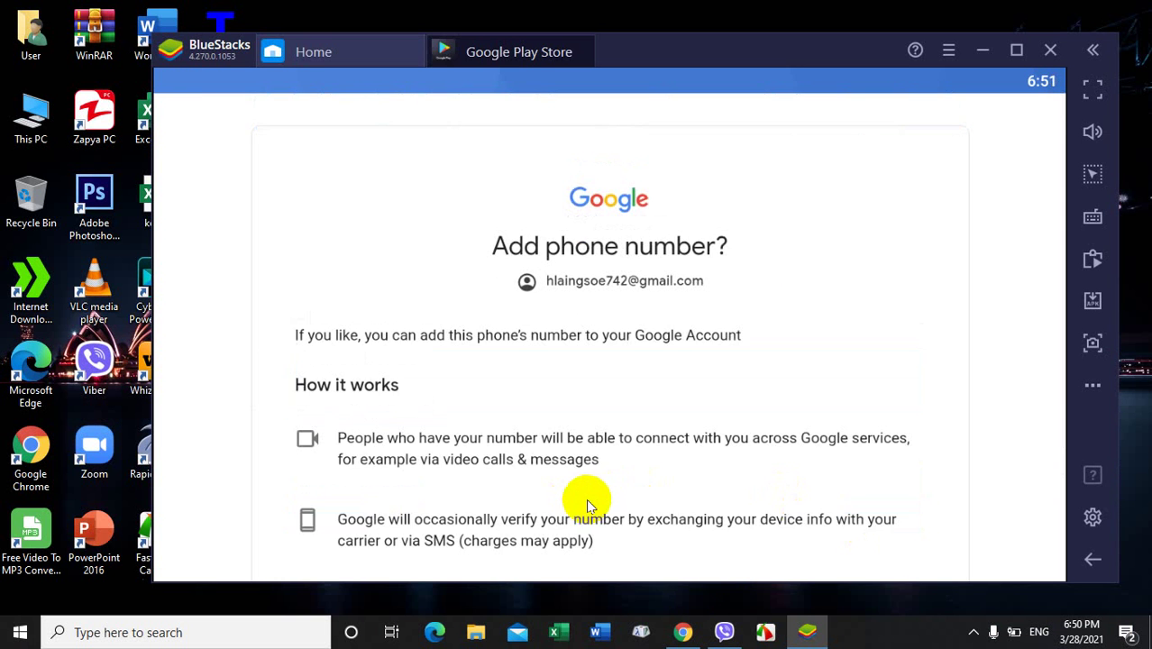
Step: Accept the phone-number prompt, Google's terms of service, and the Google Services settings
scroll(586, 505, "down", 5)
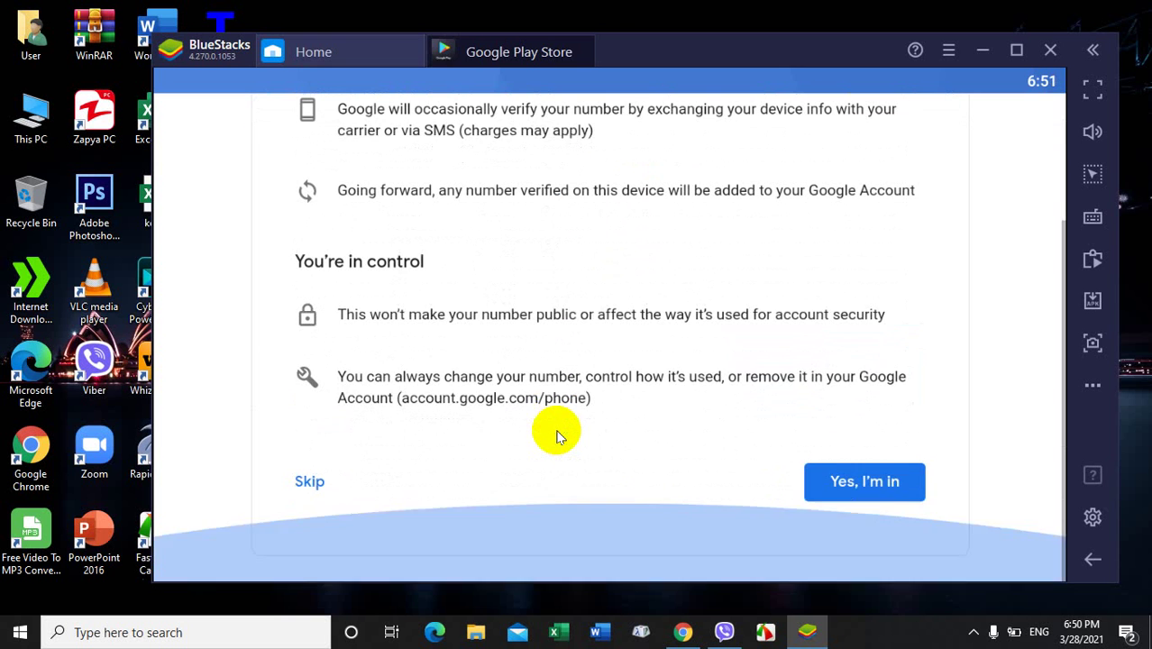
left_click(870, 481)
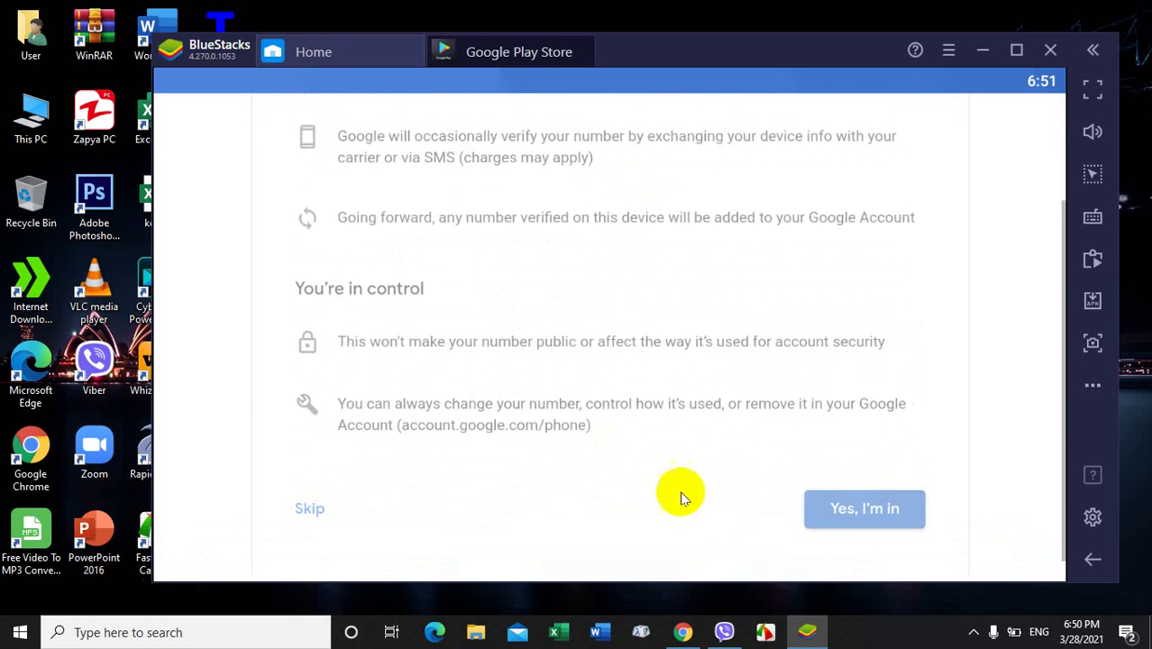
scroll(728, 447, "down", 1)
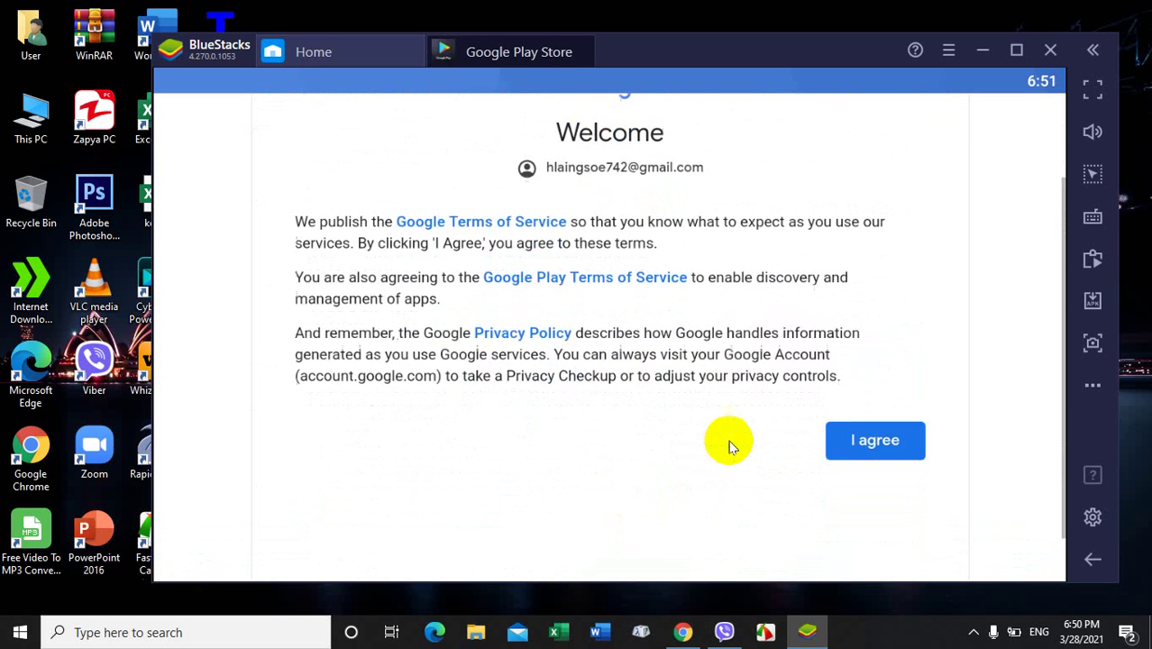
left_click(871, 386)
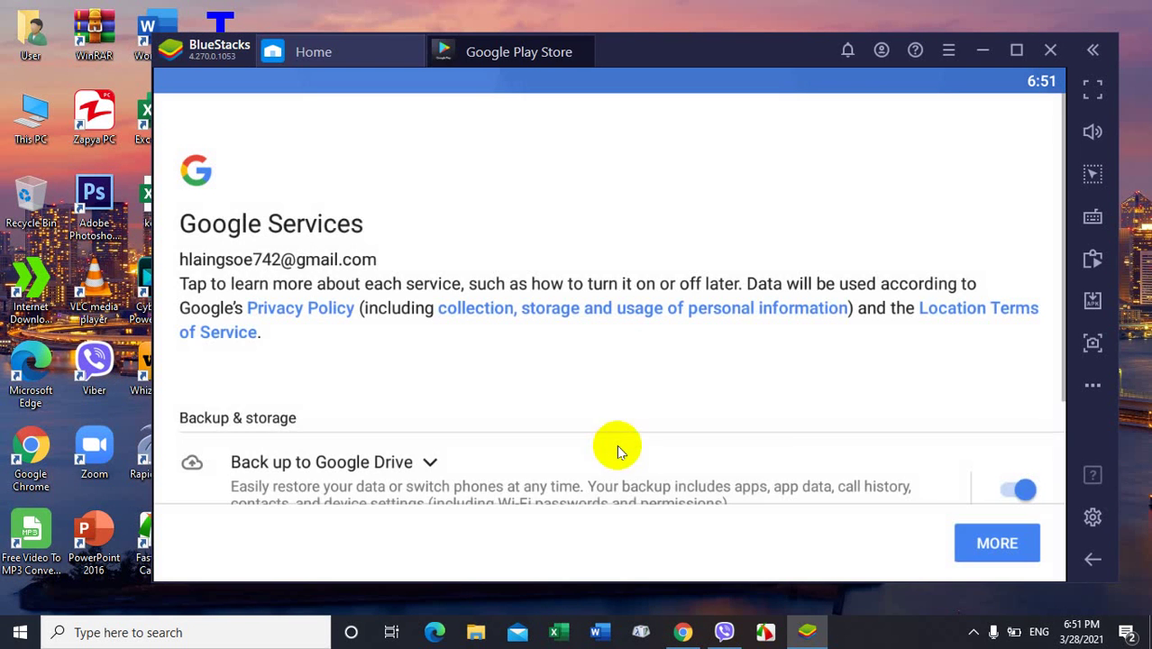
scroll(829, 451, "down", 2)
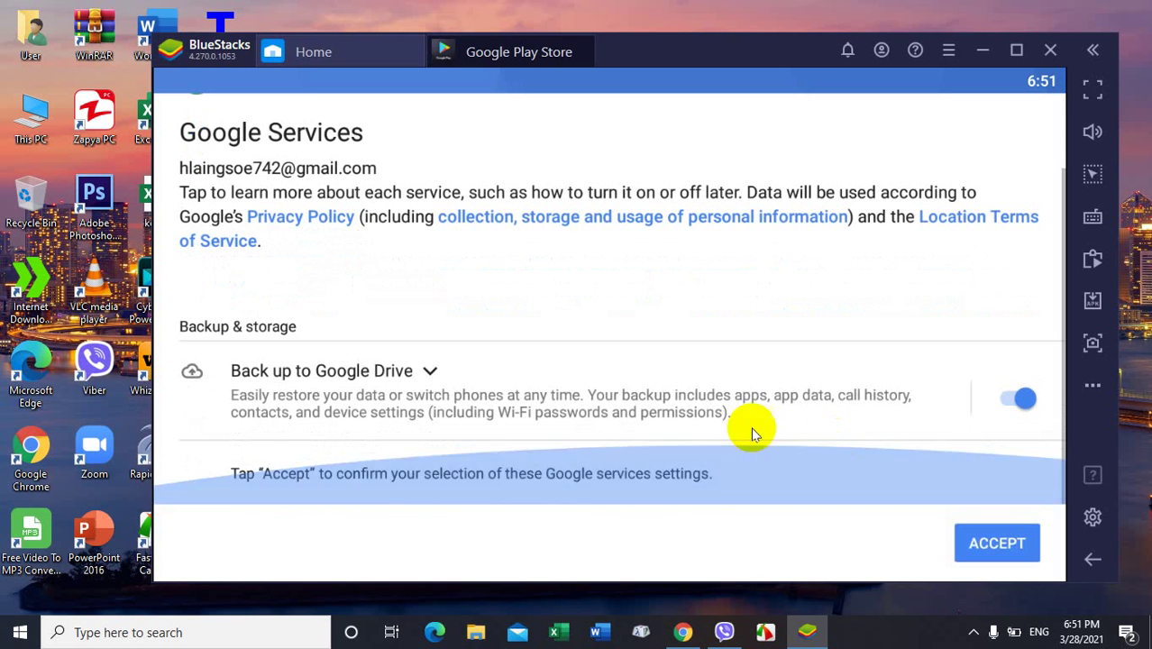
left_click(991, 544)
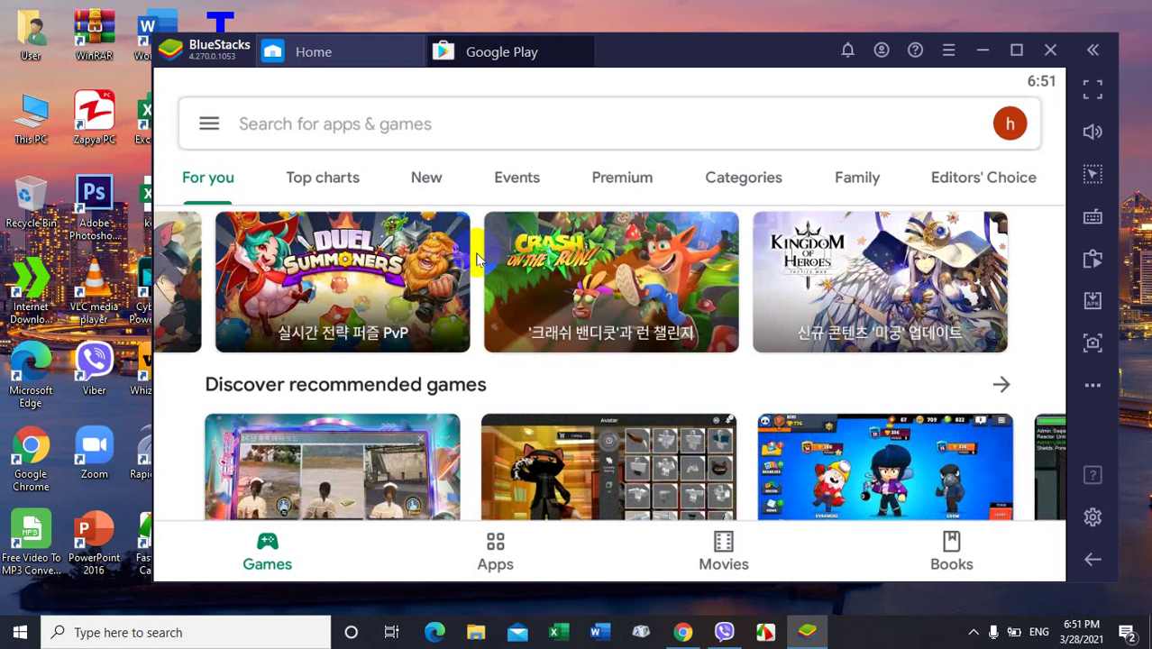
Step: Once the Play Store home loads, open its 'Search for apps & games' field
left_click(270, 122)
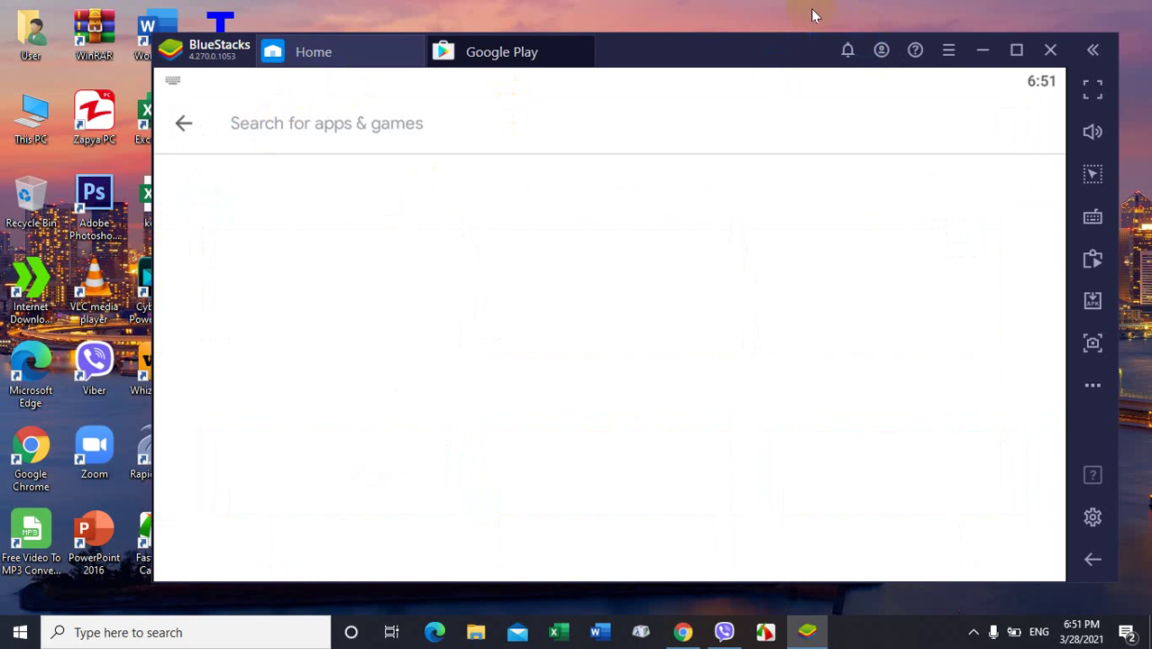
Step: Search the Play Store for 'project z' to list Project Z: Chat, Roleplay and Make new friends
type("pro")
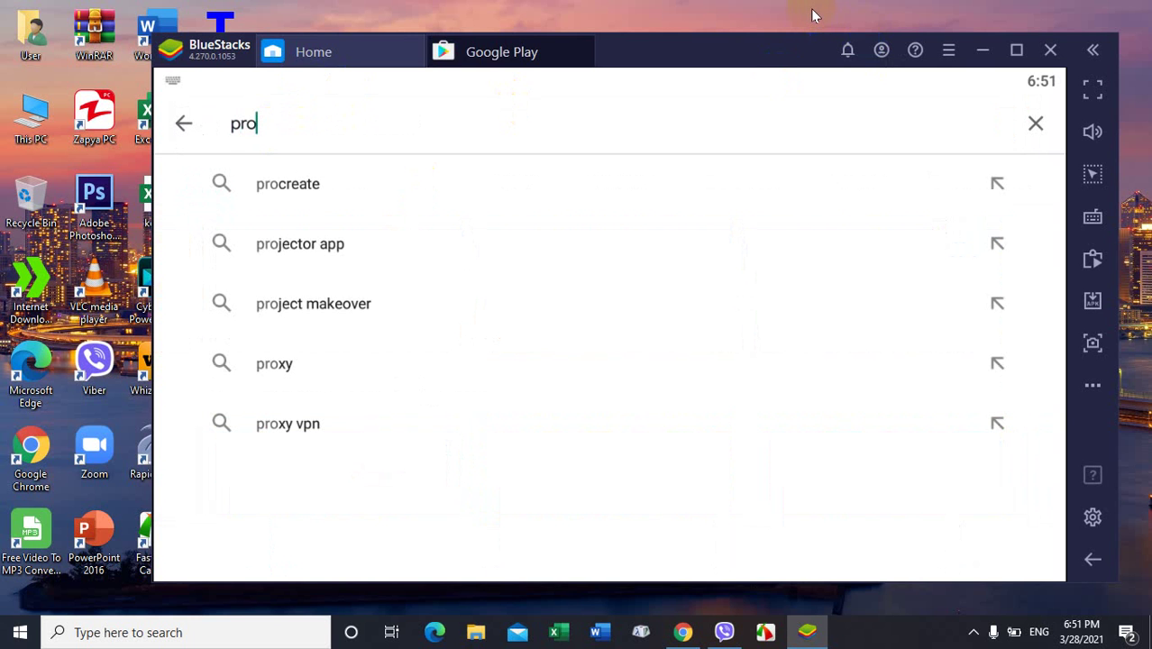
type("je")
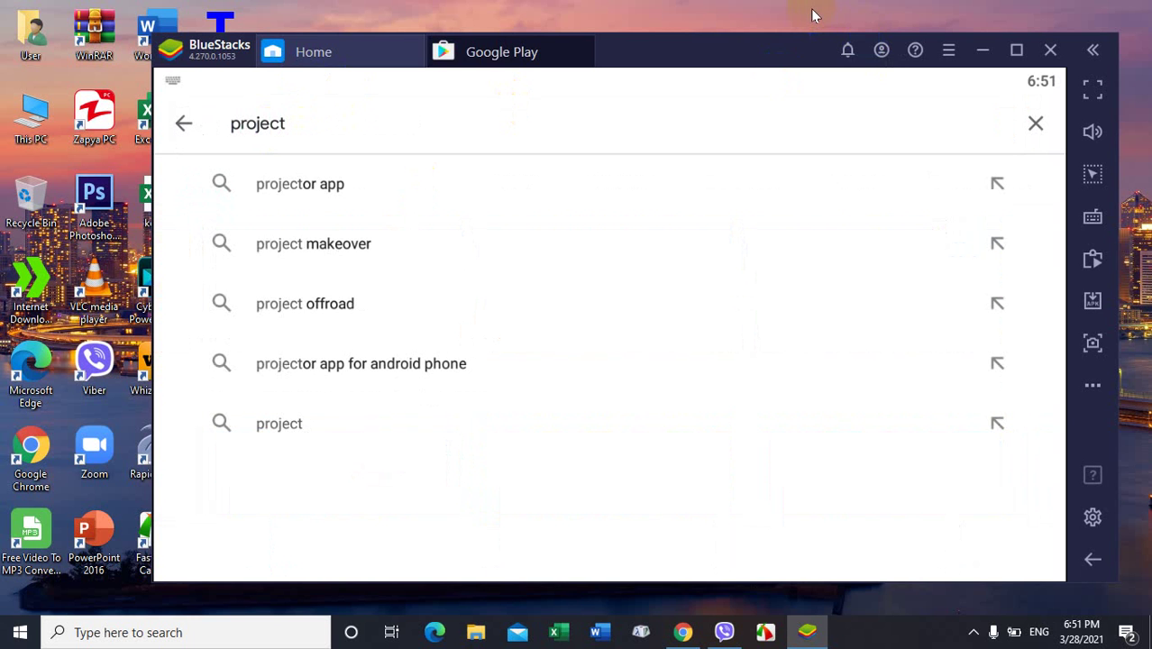
type("ct z")
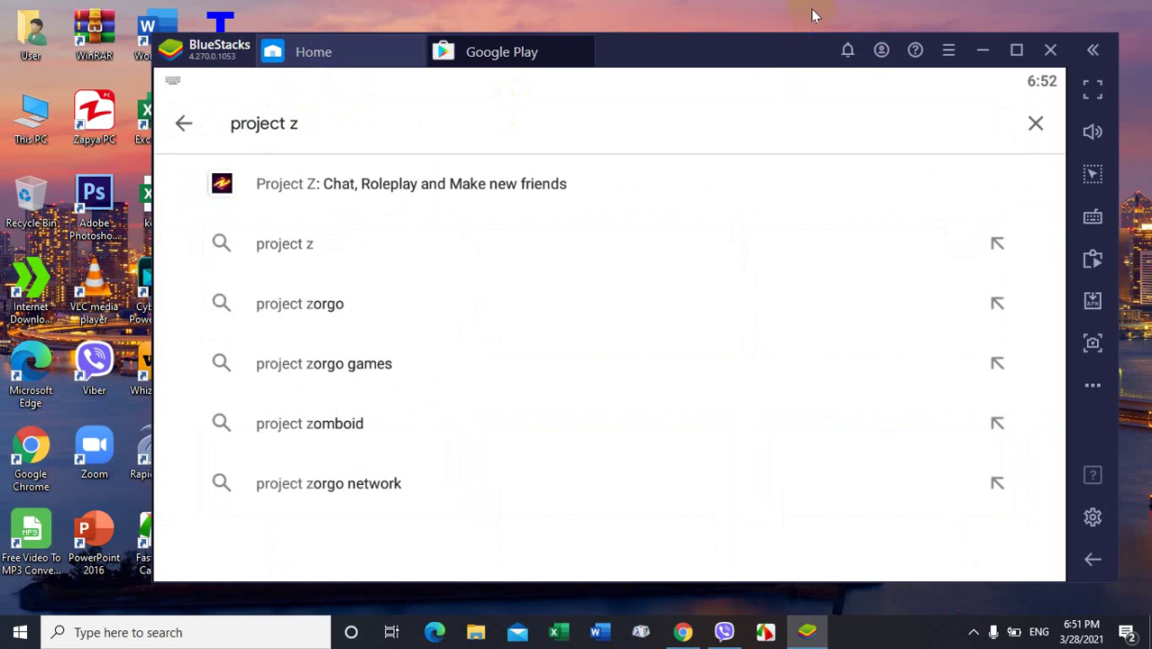
key("Return")
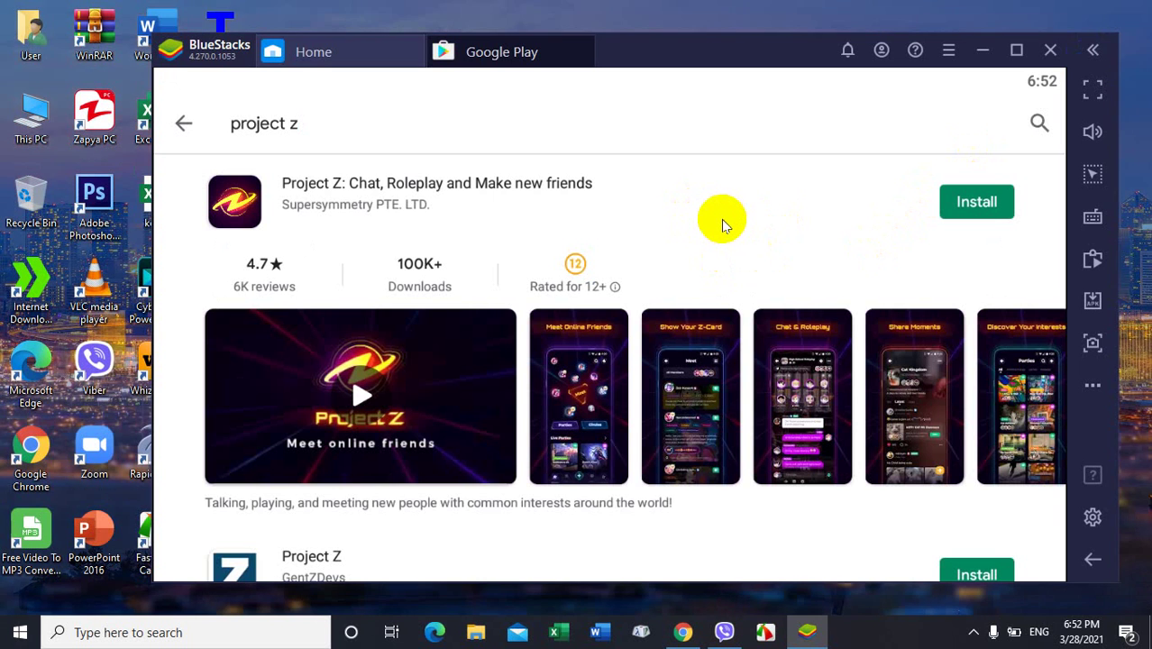
Step: Install Project Z: Chat, Roleplay and Make new friends from the search results
left_click(978, 204)
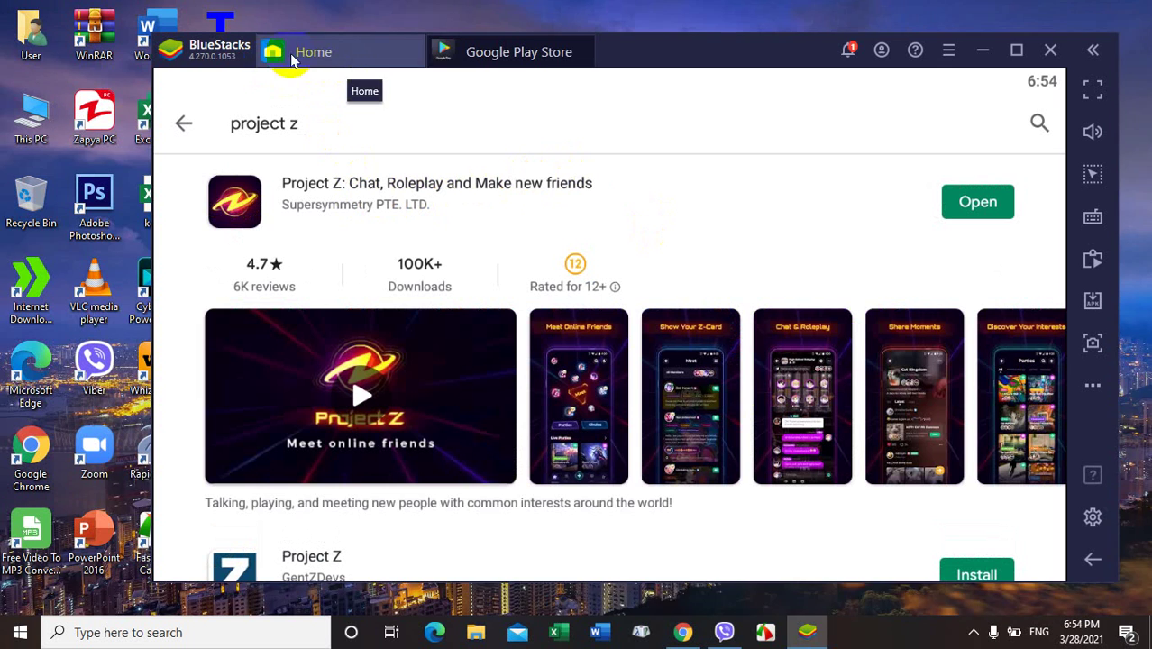
Step: Go to the Home tab, glance at Game center and System apps, and settle on My games showing Z
left_click(340, 59)
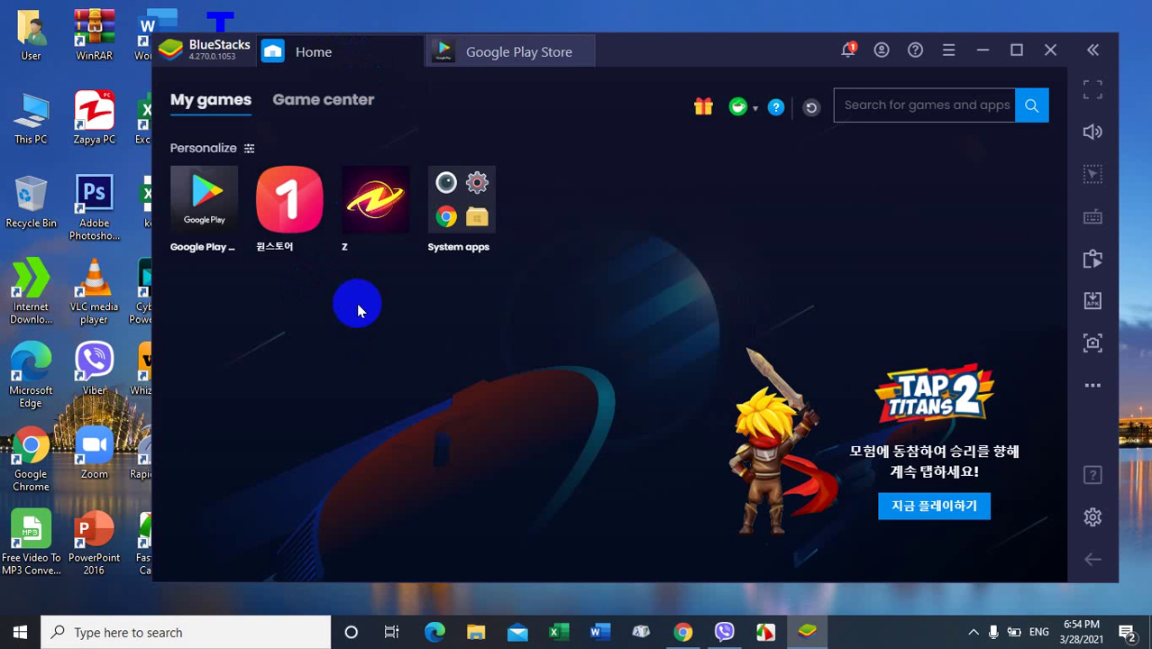
left_click(330, 116)
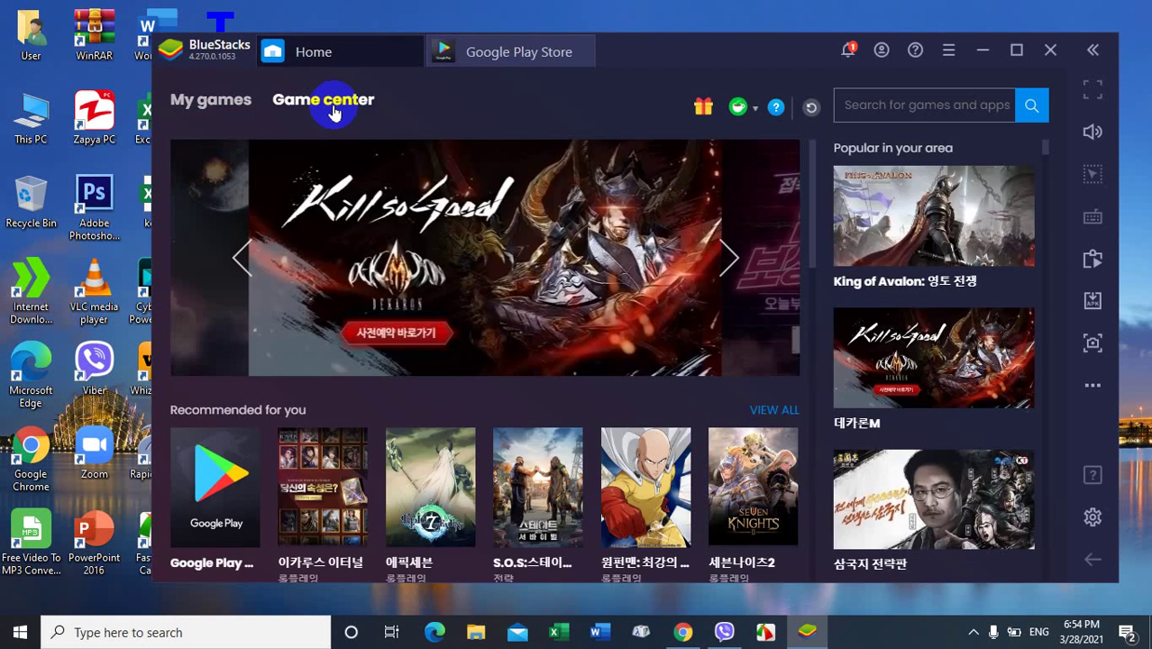
left_click(211, 106)
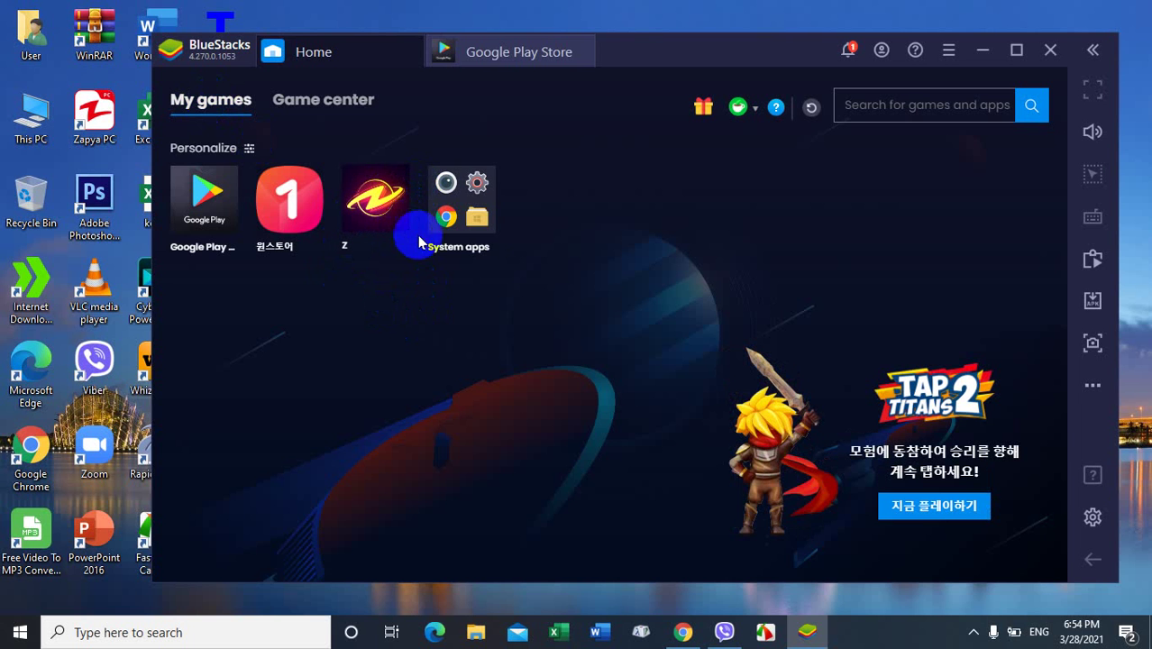
left_click(464, 198)
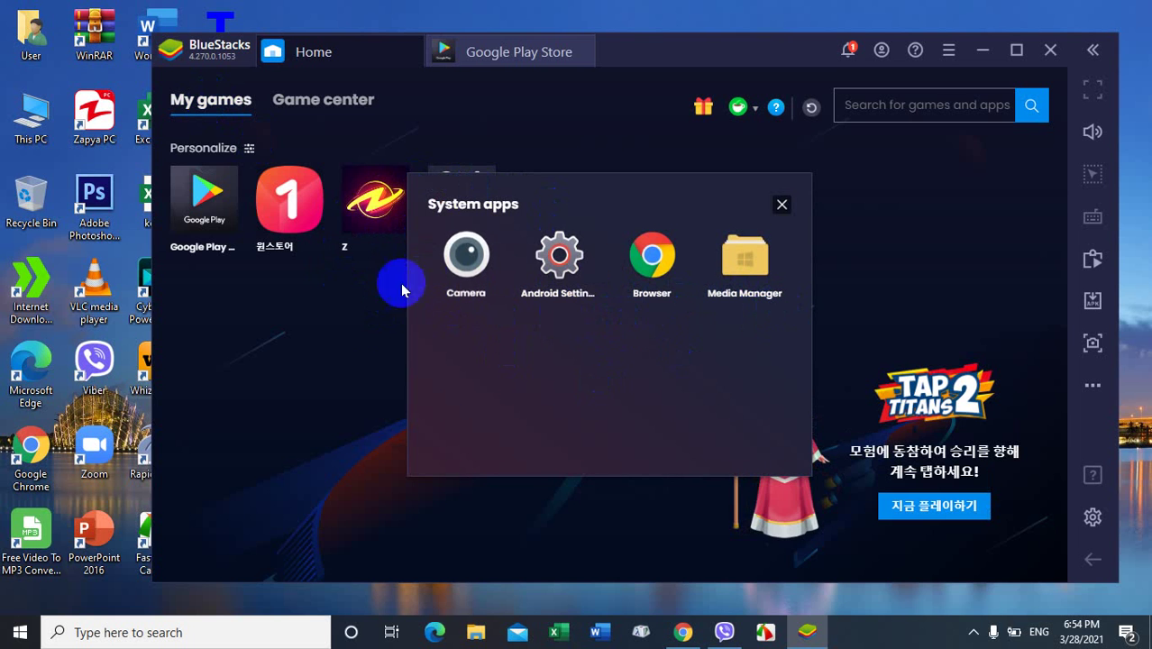
left_click(781, 204)
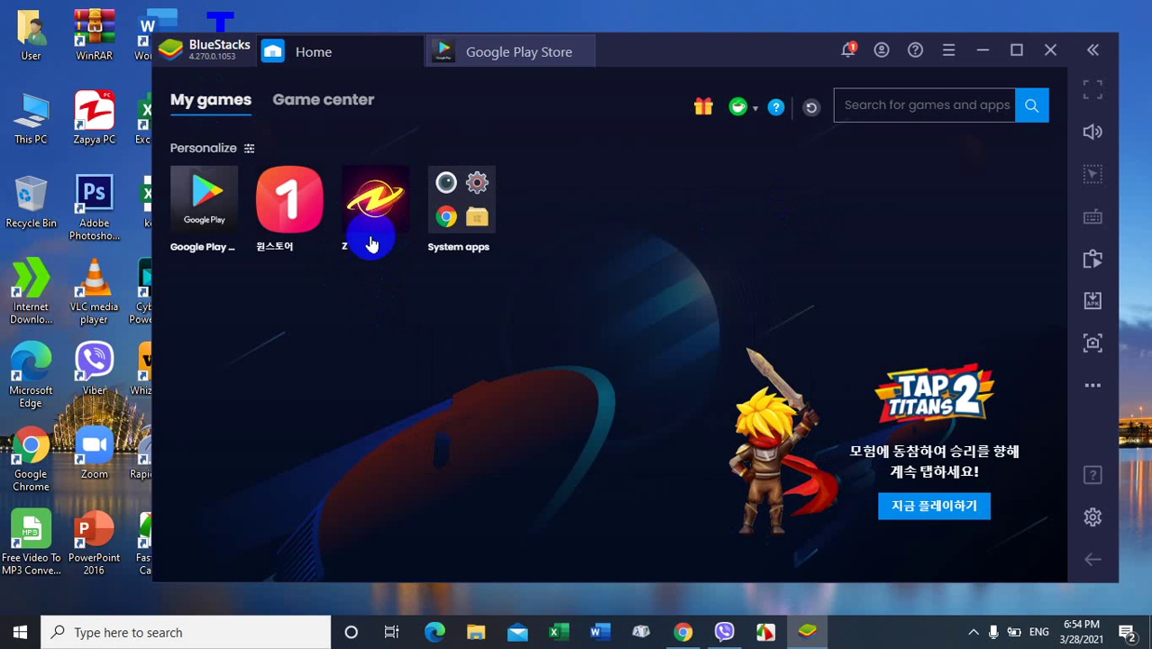
Step: Launch Z from My games, enlarge and reposition the emulator window, and return to Home
left_click(373, 211)
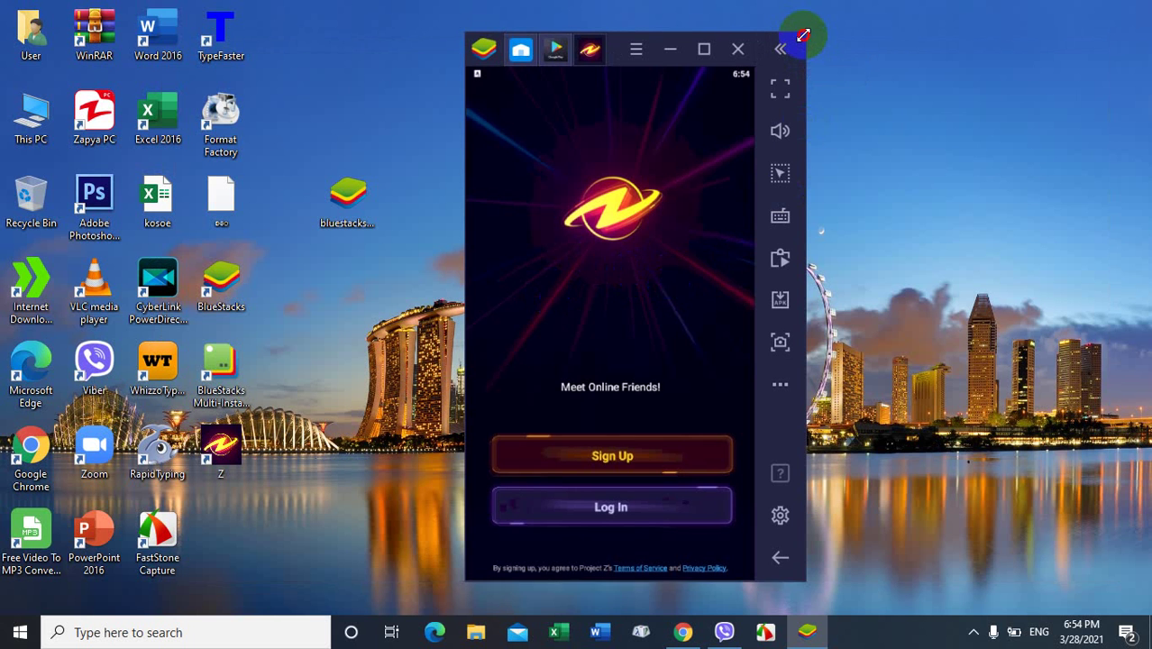
left_click_drag(804, 30, 917, 22)
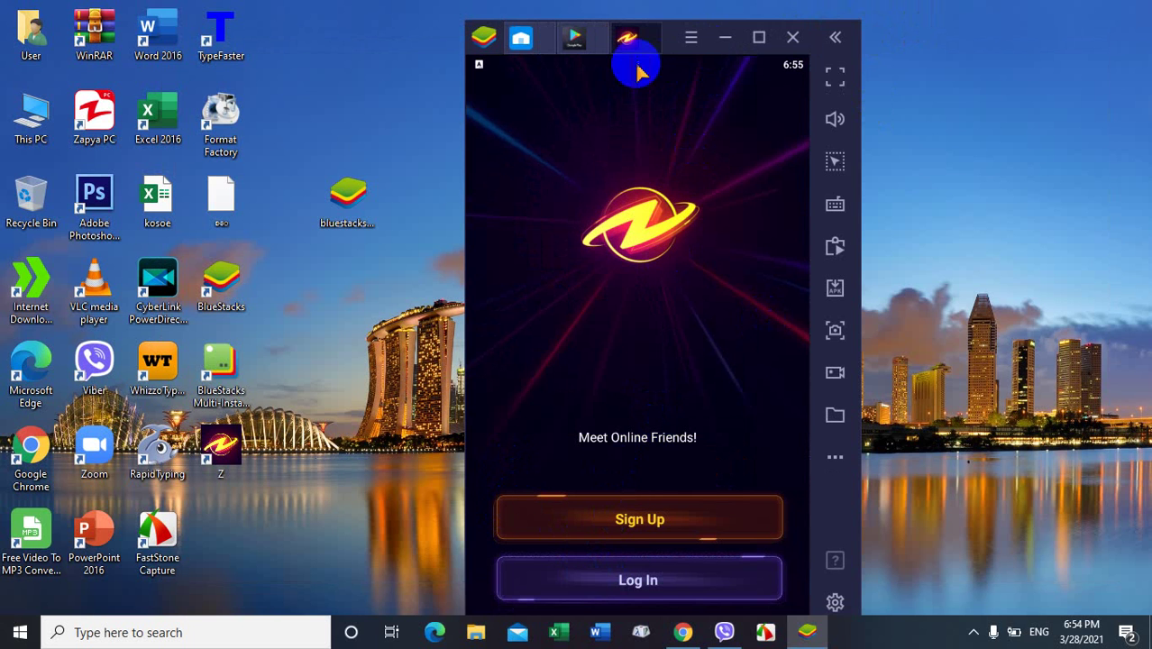
left_click(537, 48)
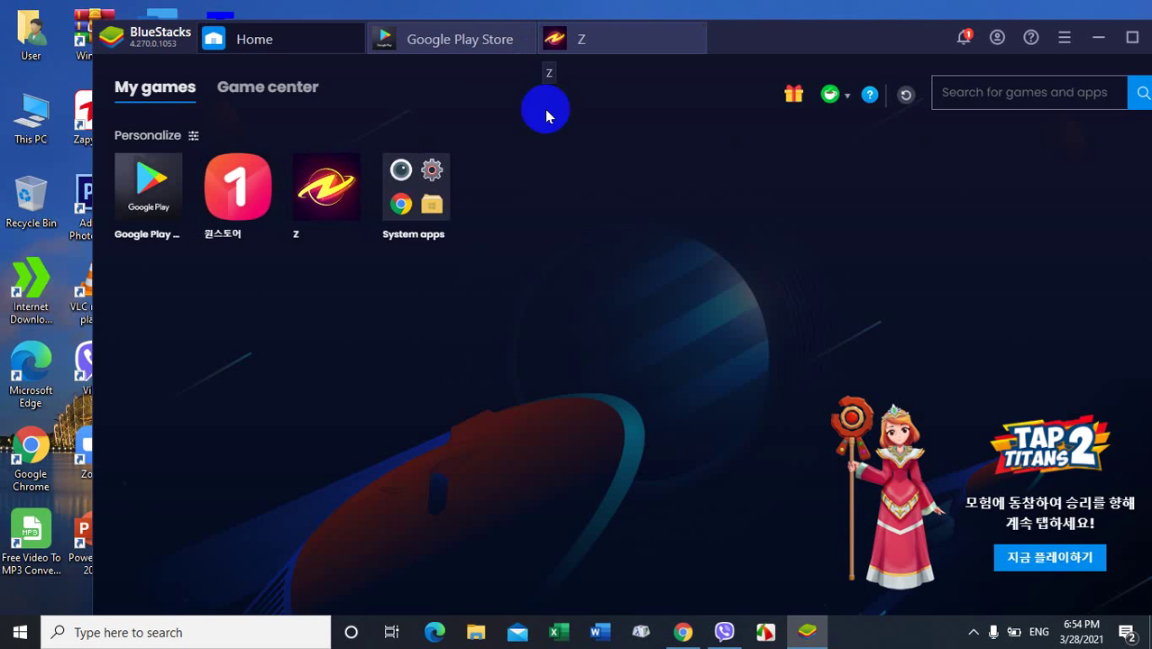
left_click_drag(772, 33, 709, 20)
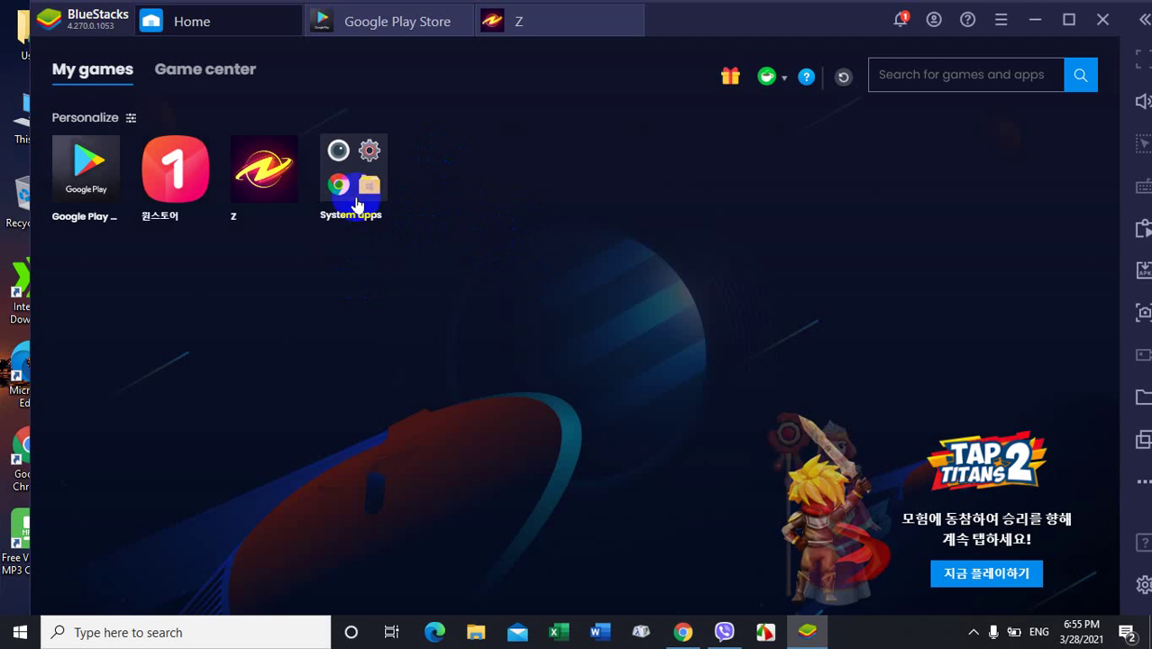
Step: Open Android Settings from the System apps folder and scroll through its options
left_click(353, 155)
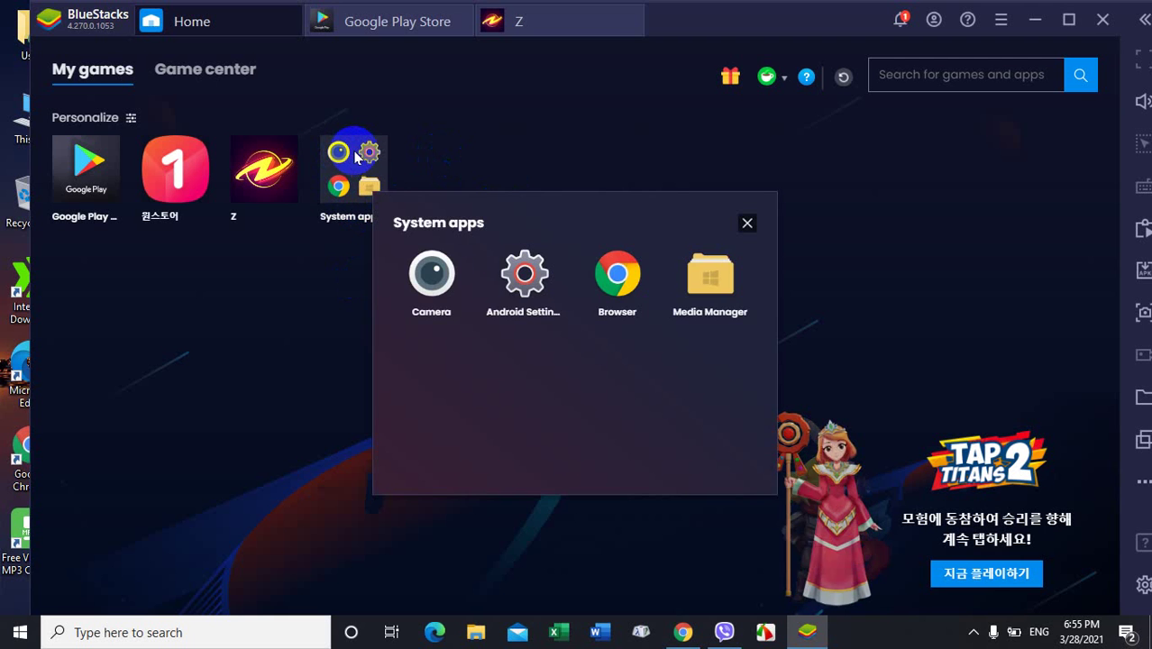
left_click(535, 290)
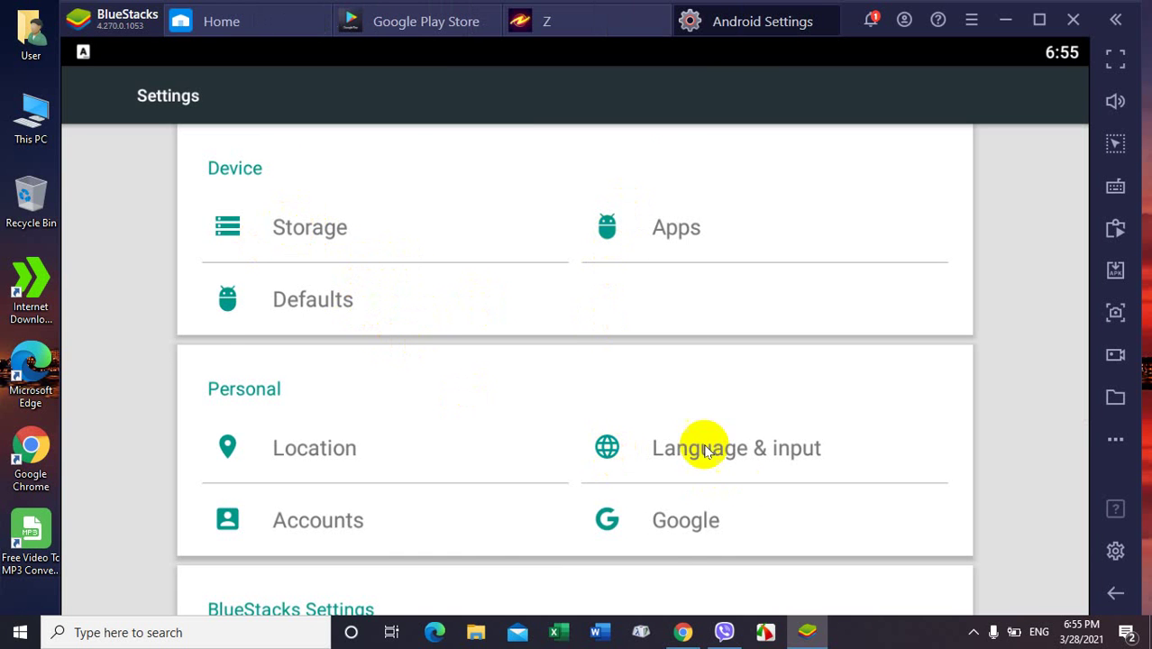
scroll(478, 406, "down", 1)
scroll(477, 406, "down", 5)
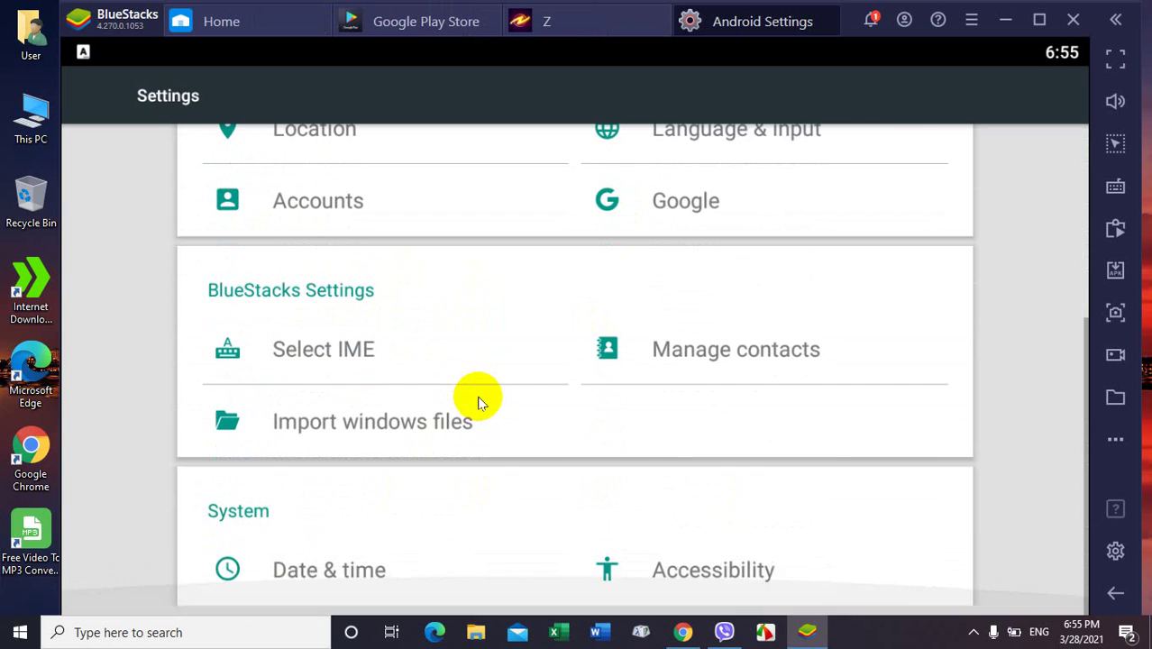
scroll(478, 401, "up", 1)
scroll(478, 401, "up", 4)
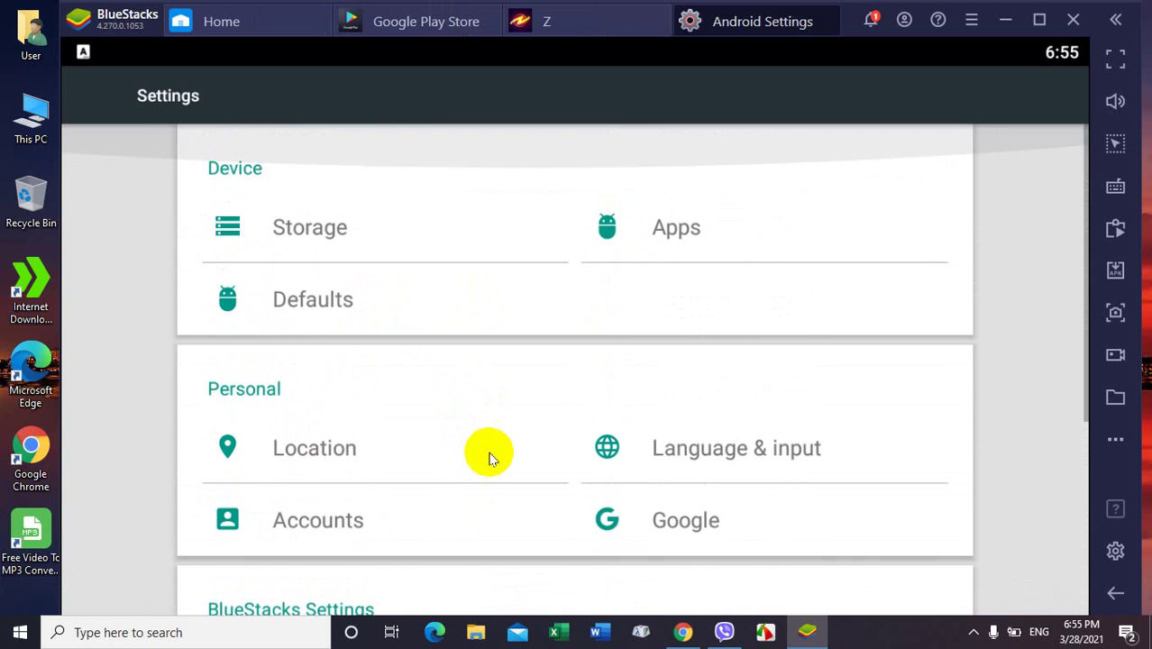
Step: Close the Android Settings, Z and Google Play Store tabs and the System apps folder
left_click(834, 18)
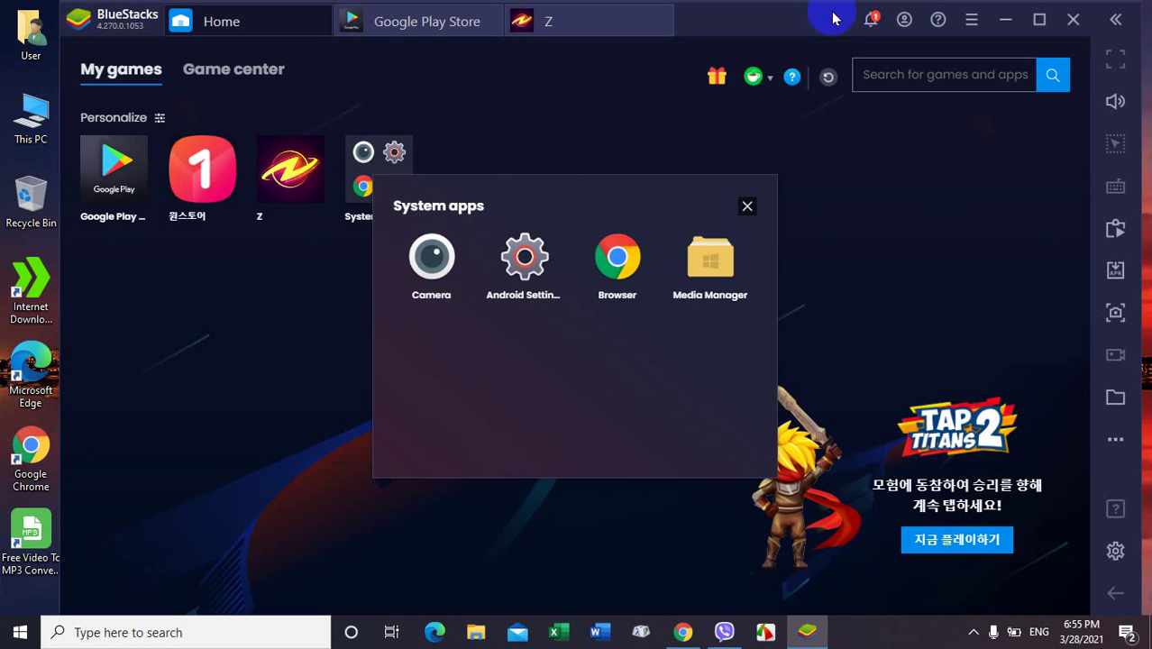
left_click(667, 15)
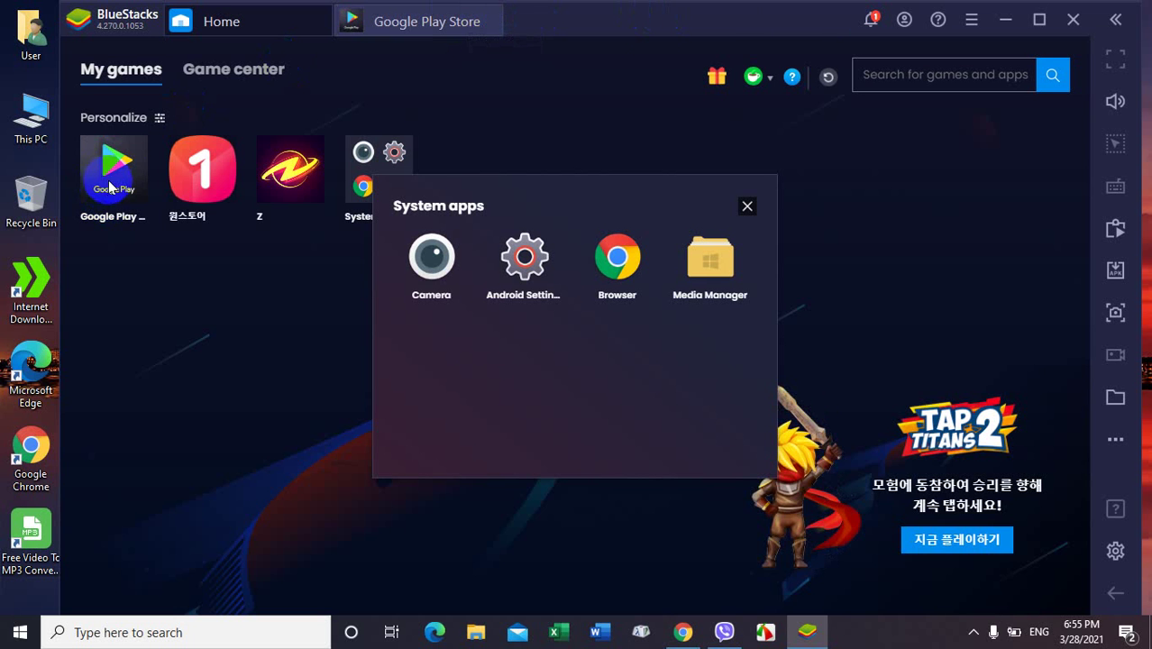
left_click(747, 207)
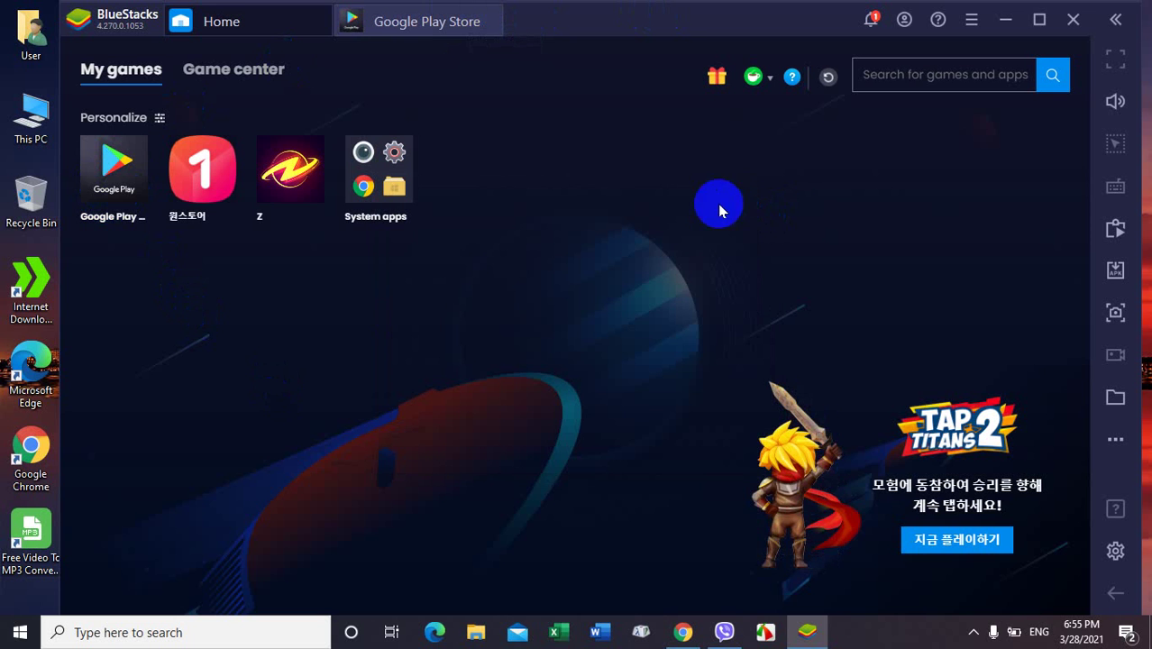
left_click(494, 14)
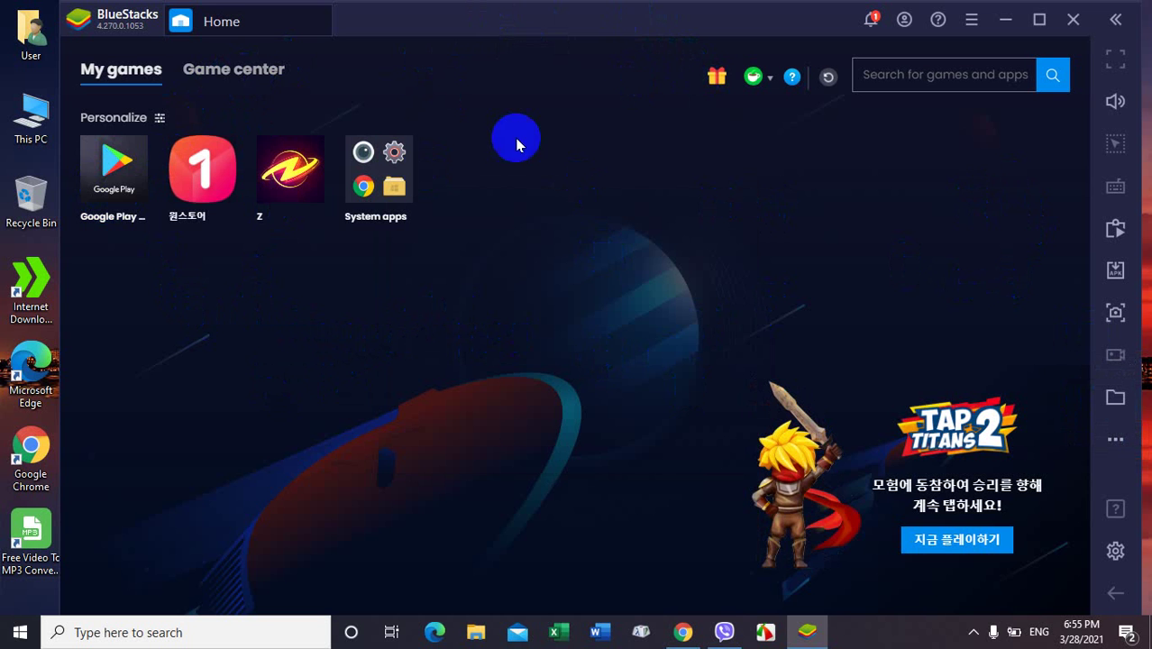
left_click(362, 155)
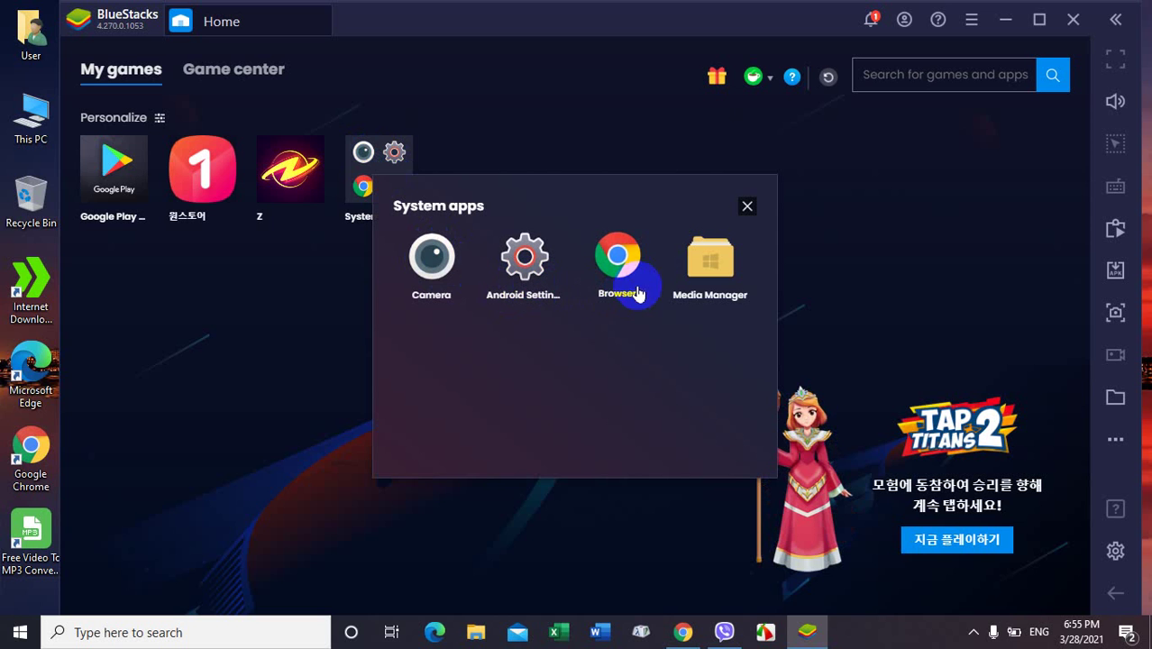
left_click(712, 273)
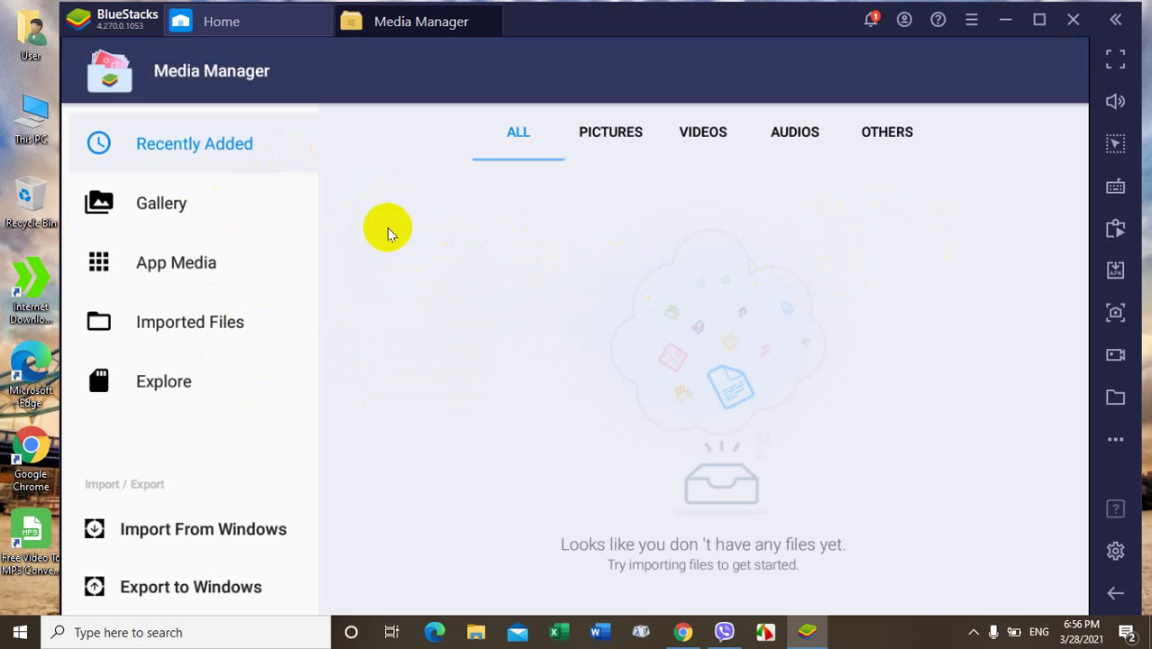
left_click(496, 18)
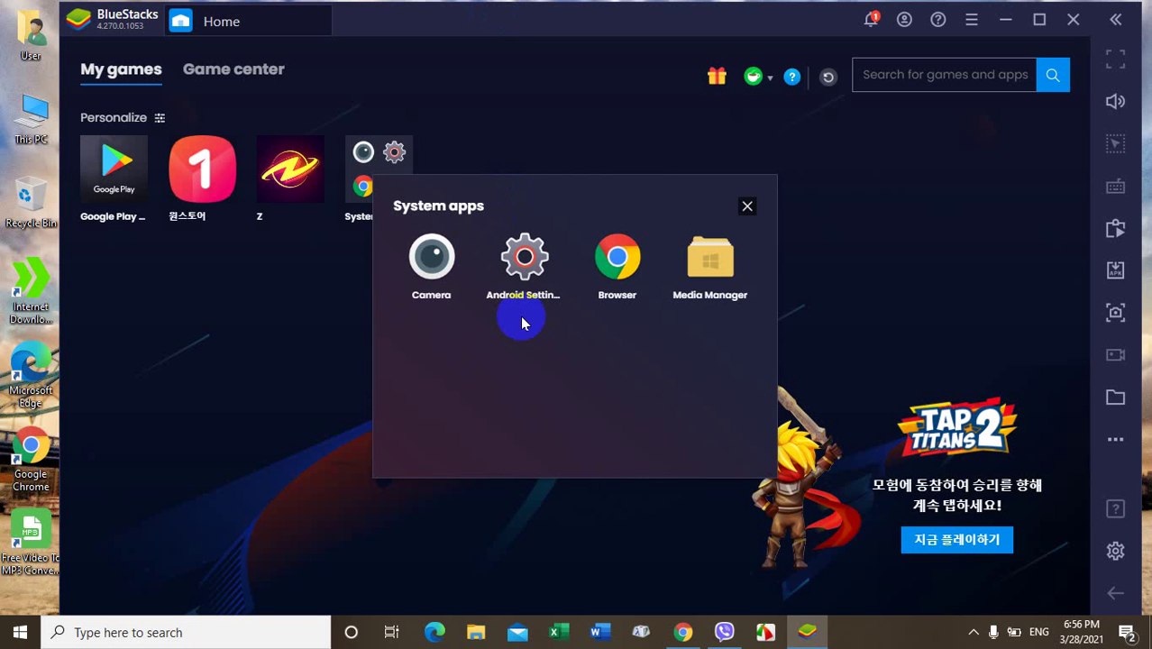
left_click(747, 207)
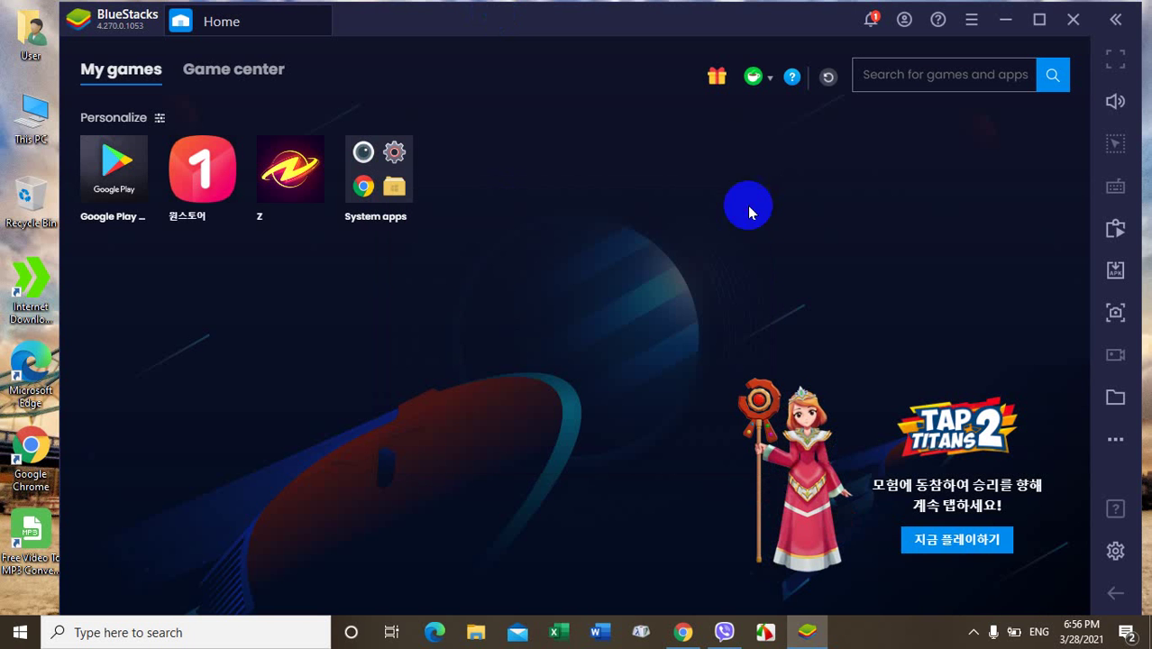
left_click(1072, 19)
Step: Confirm closing BlueStacks and move the BlueStacks installer icon below the Z desktop shortcut
left_click(598, 457)
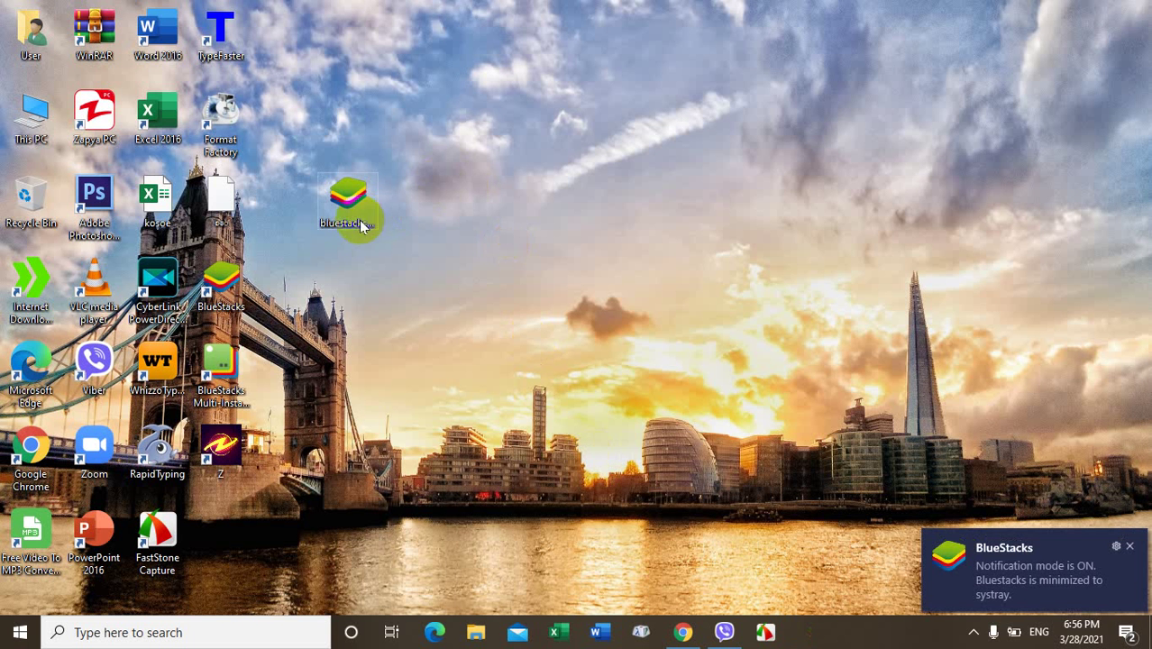
left_click_drag(351, 213, 476, 210)
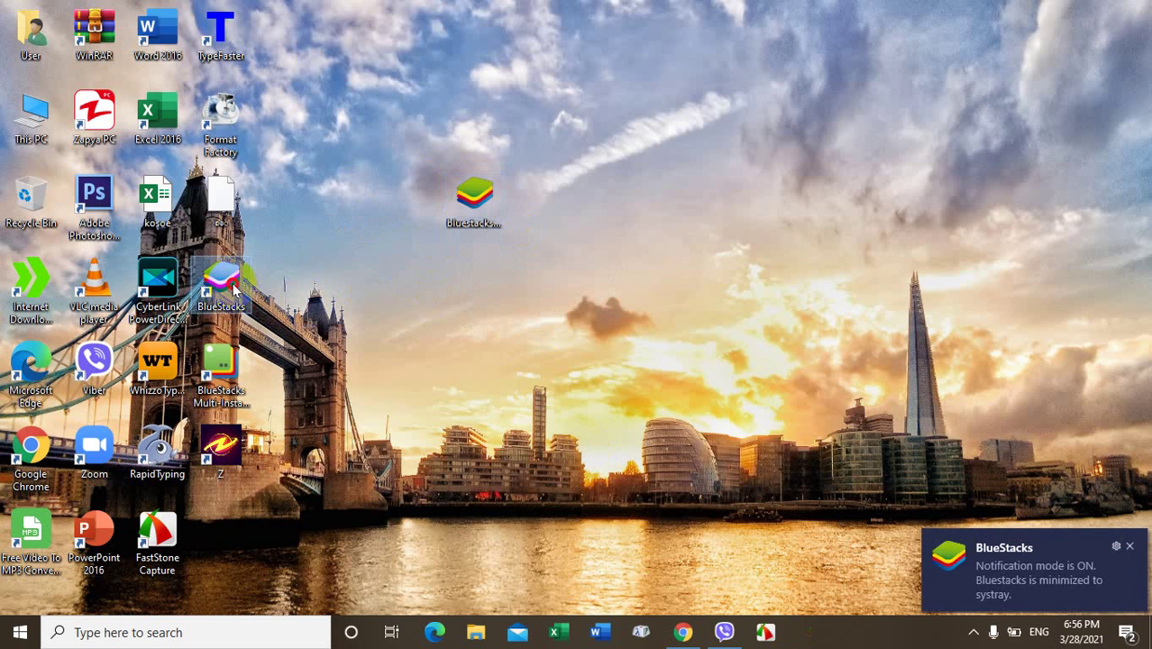
left_click_drag(223, 284, 199, 307)
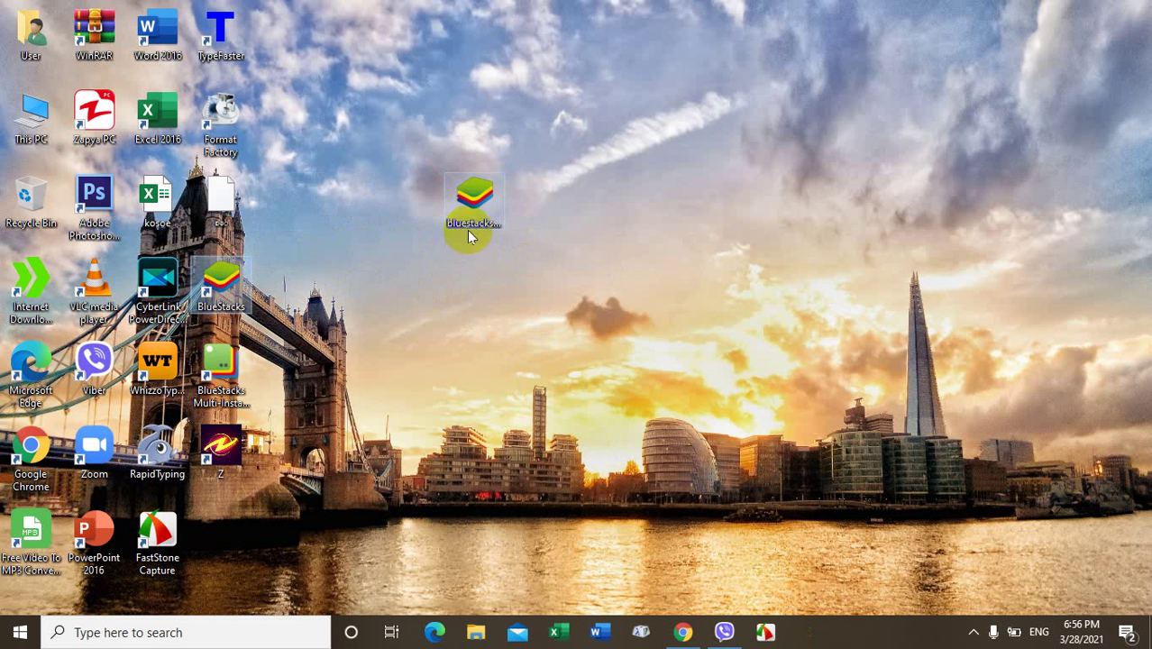
left_click_drag(468, 236, 236, 541)
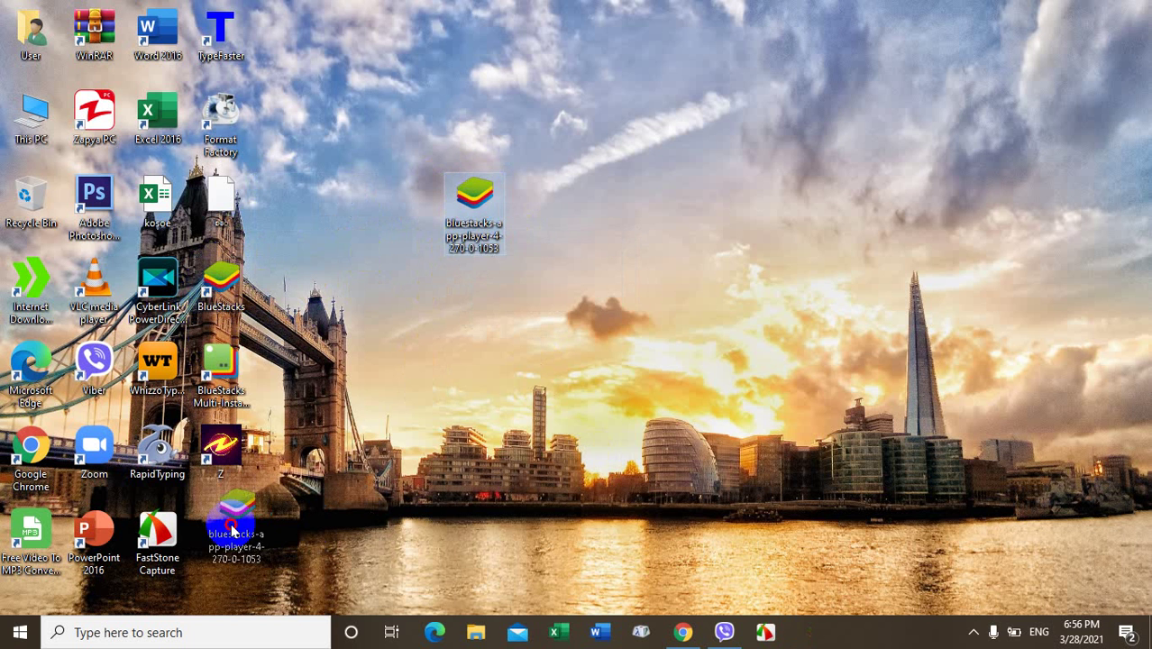
Step: Launch Project Z via the Z shortcut, clear the install notification, then close BlueStacks
left_click(220, 446)
double_click(221, 446)
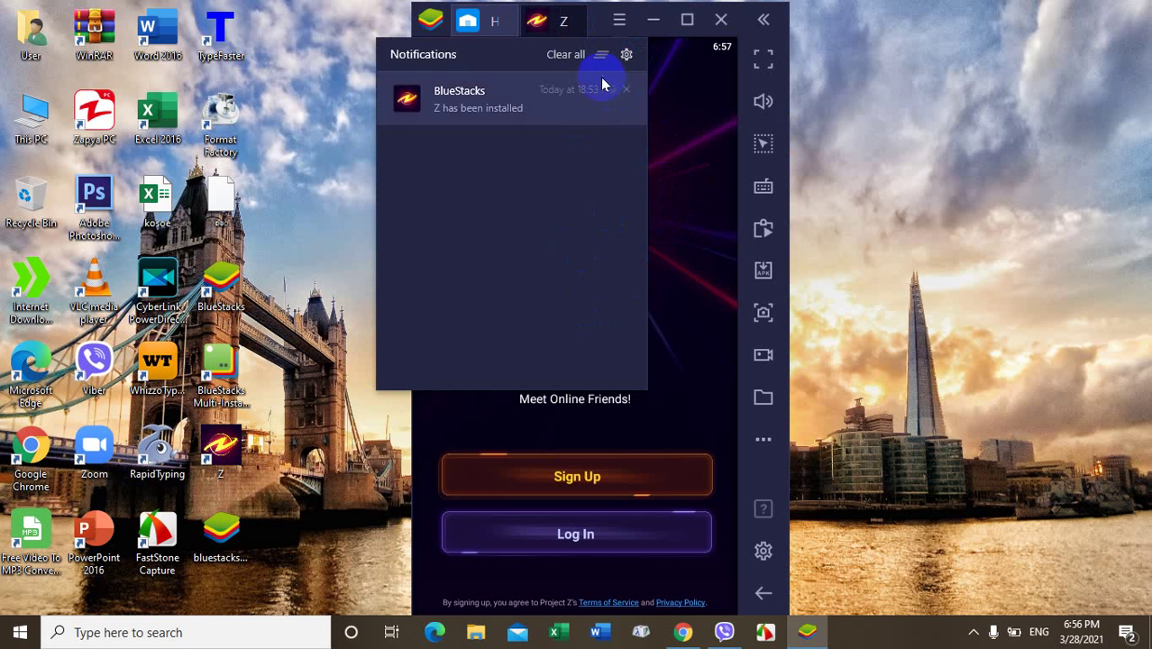
left_click(576, 55)
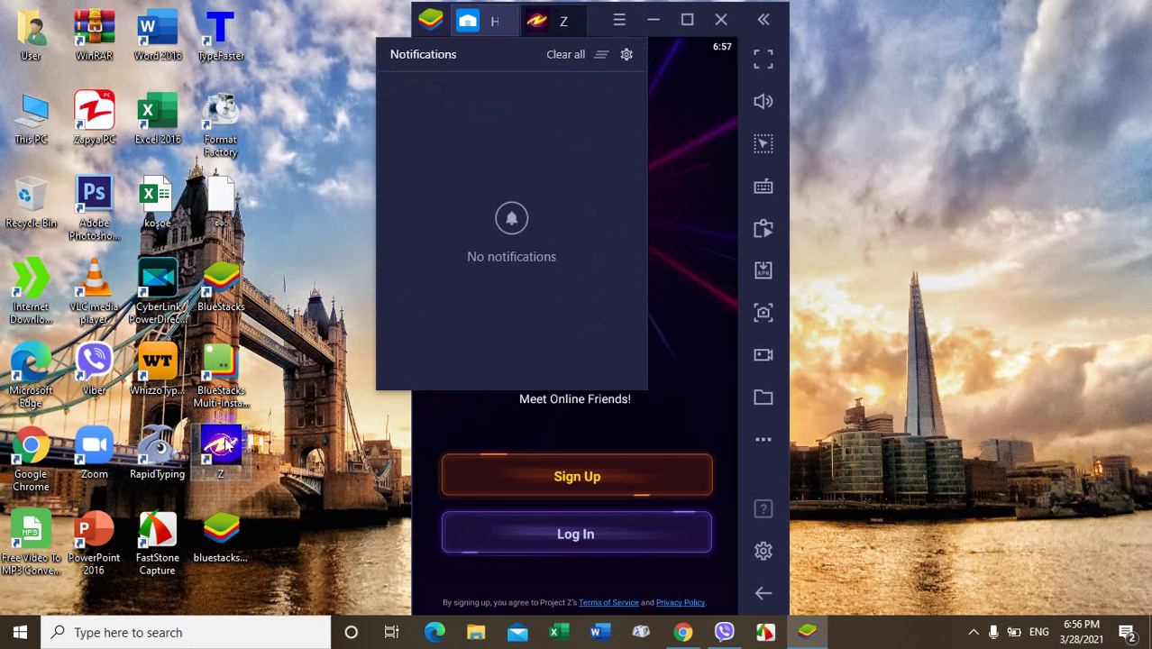
left_click(681, 130)
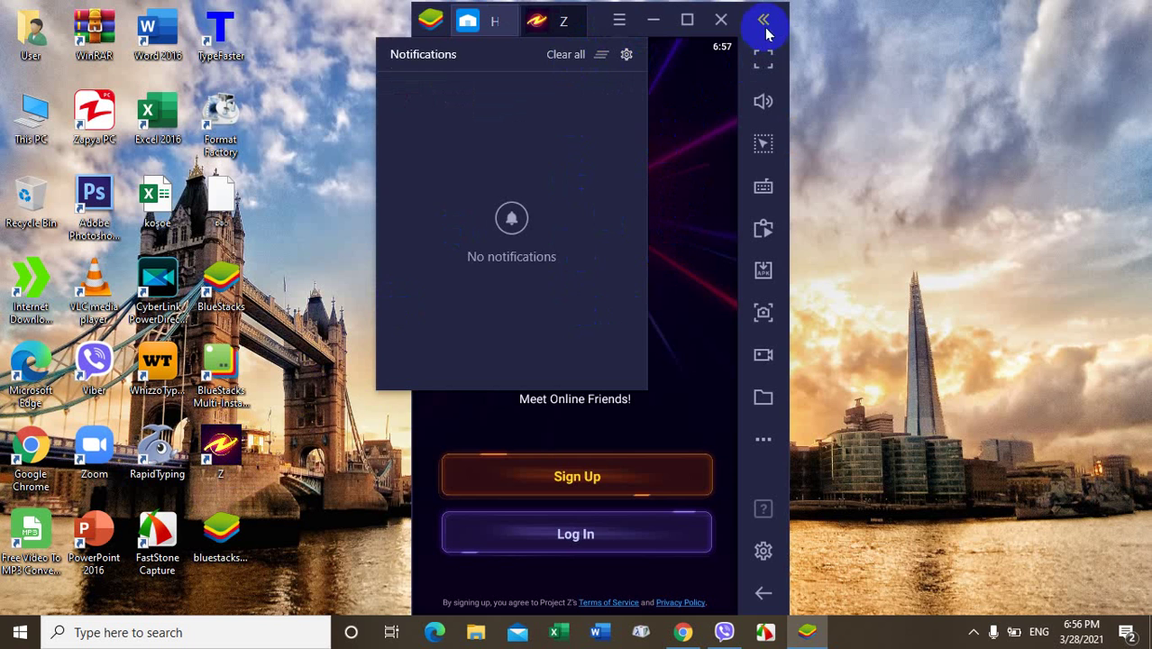
left_click(721, 18)
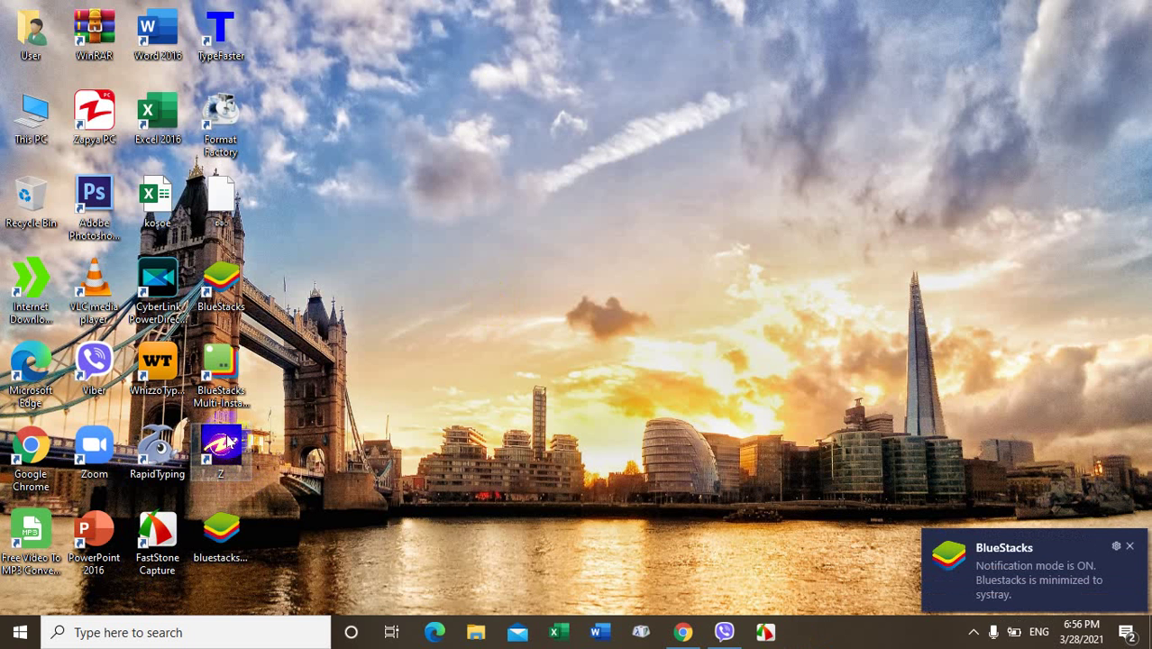
left_click(341, 337)
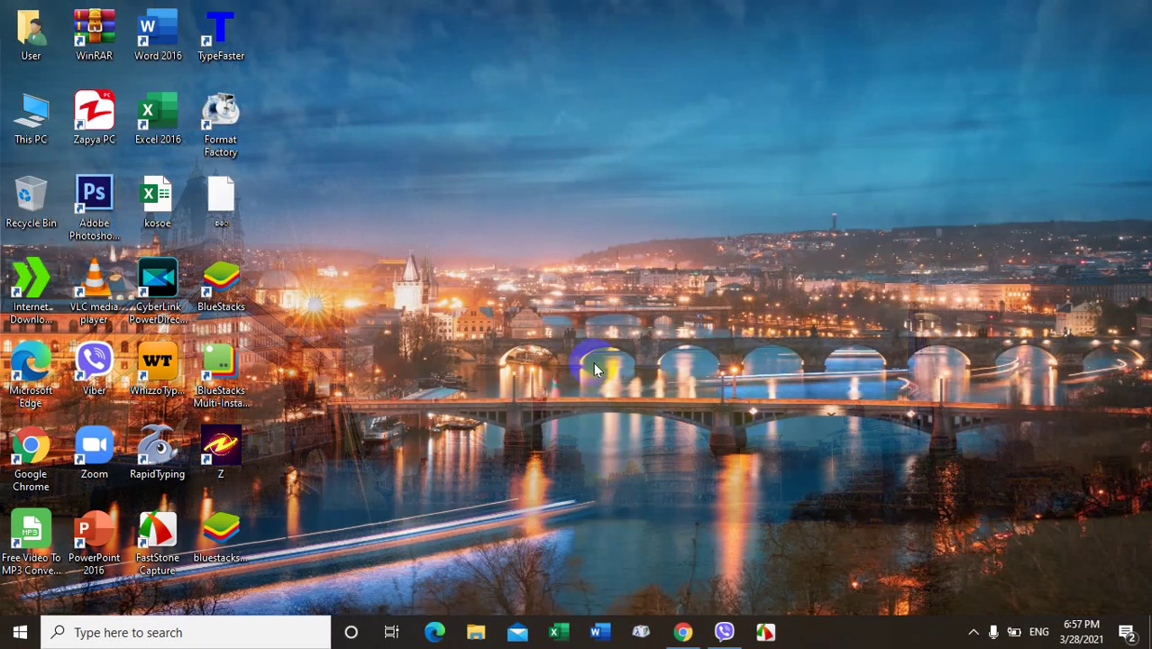
Step: Move the Z shortcut to the upper middle of the desktop and briefly revisit Chrome's BlueStacks download page
left_click(594, 370)
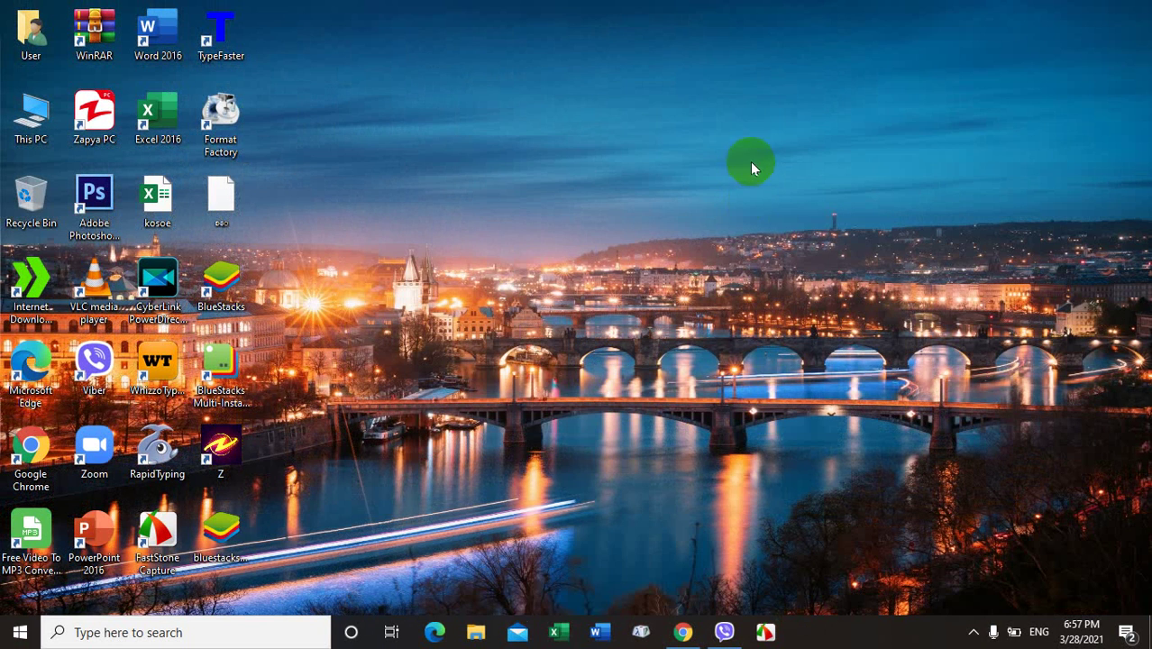
left_click_drag(221, 446, 601, 194)
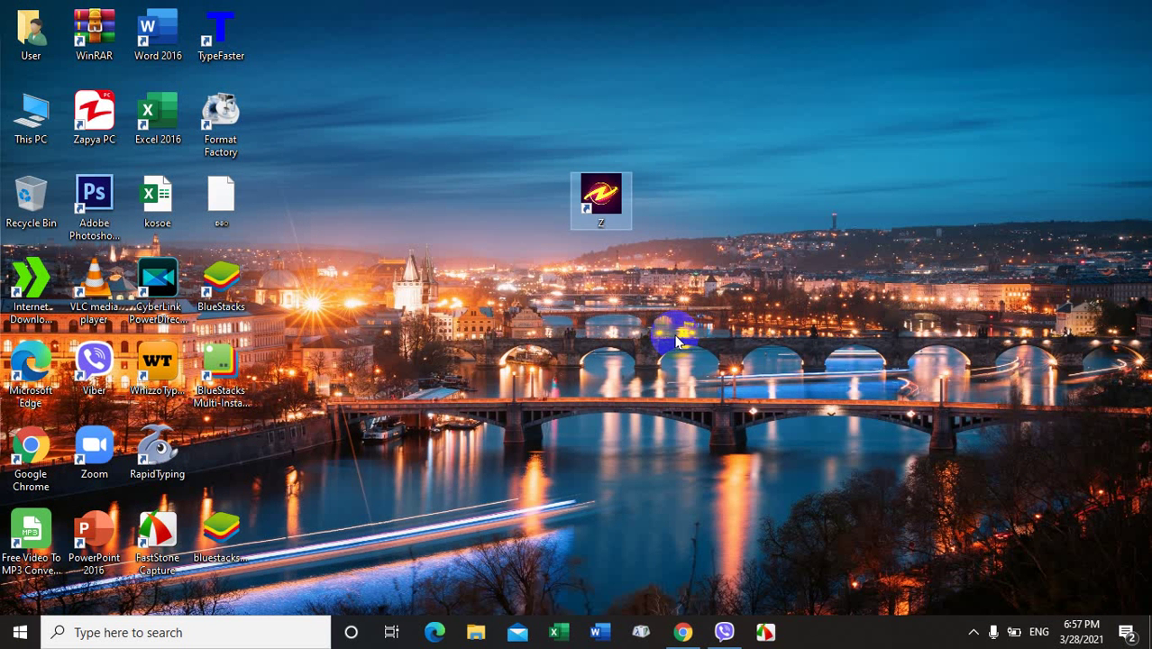
left_click(682, 632)
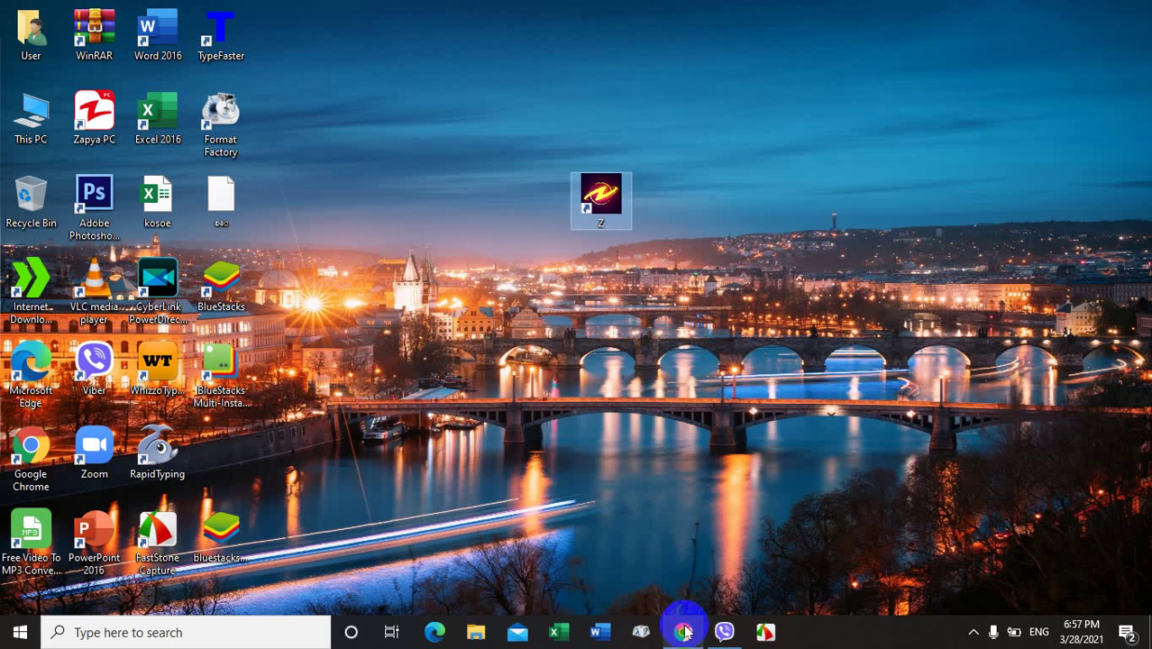
left_click(283, 404)
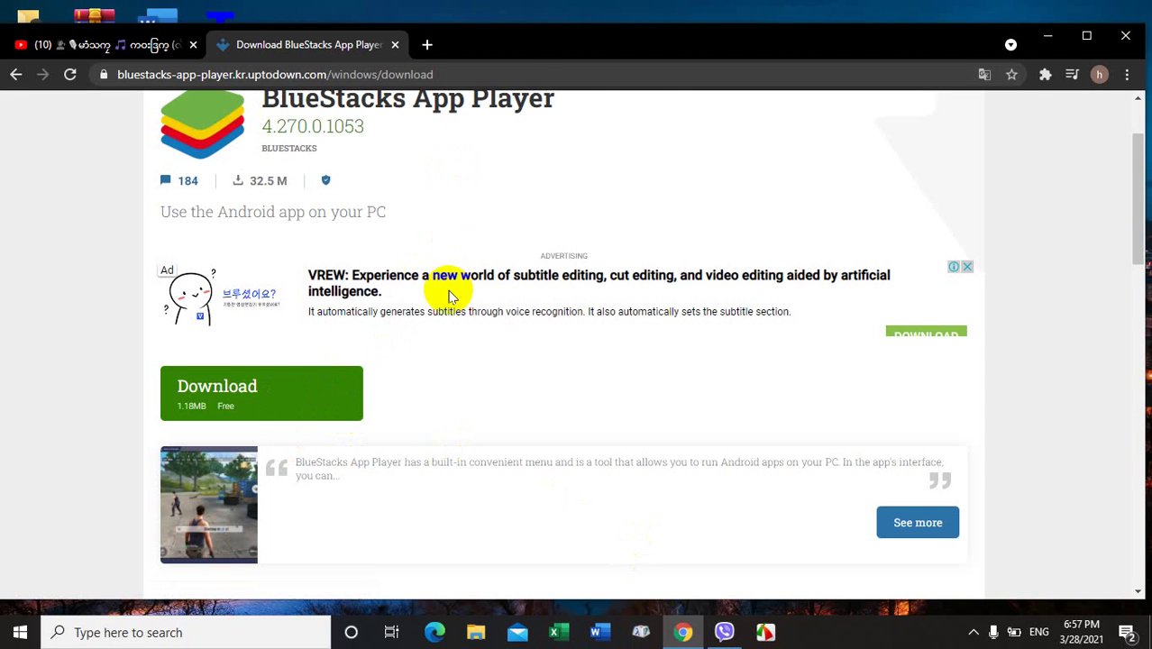
scroll(474, 306, "up", 2)
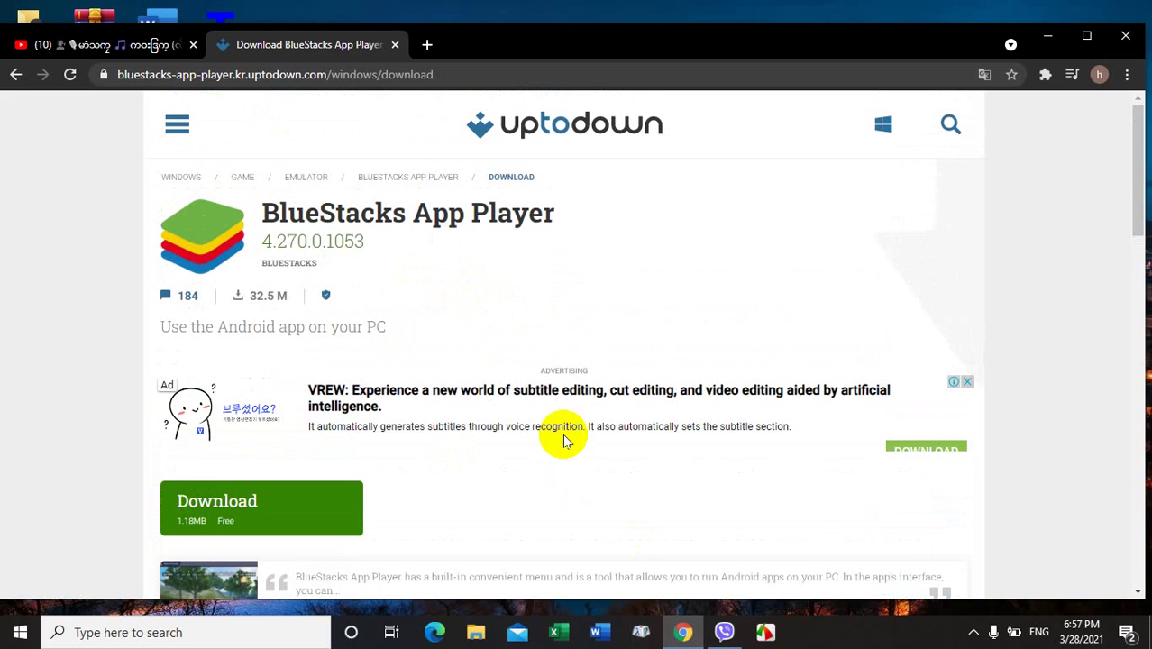
scroll(675, 343, "down", 10)
scroll(920, 203, "up", 10)
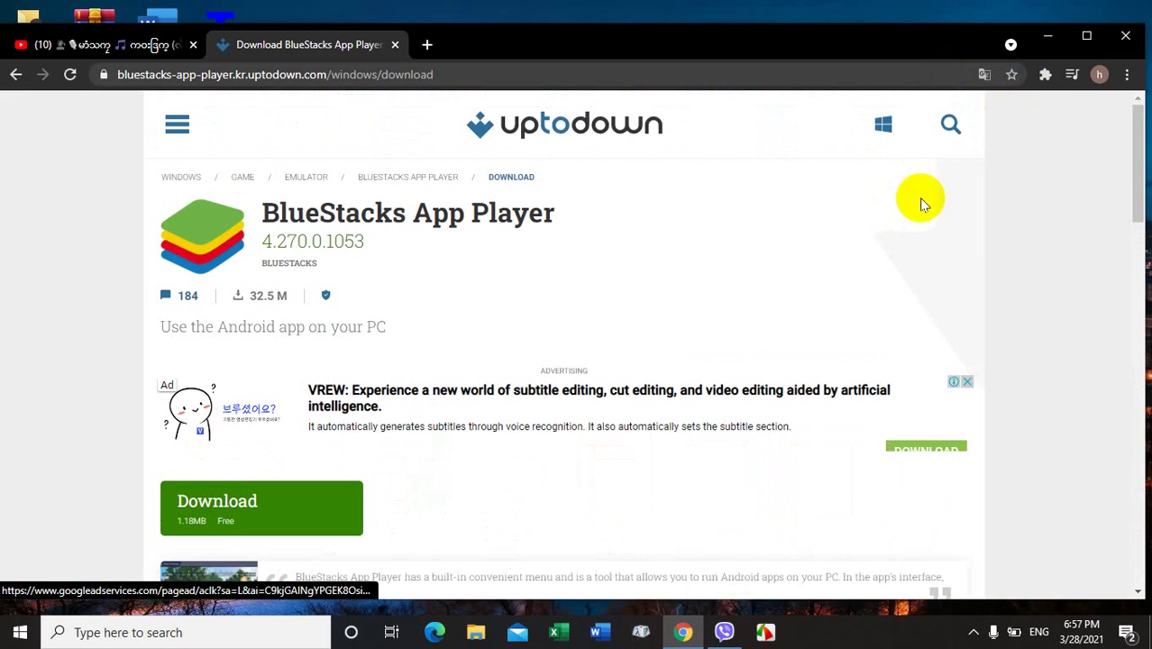
left_click(1047, 37)
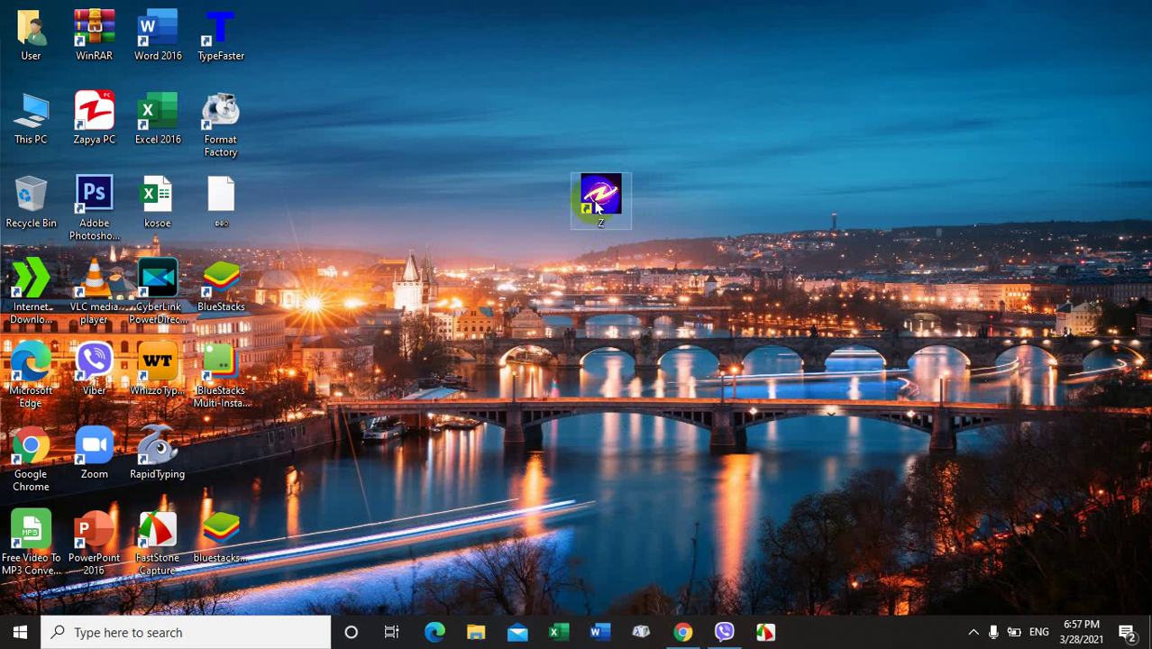
left_click(599, 194)
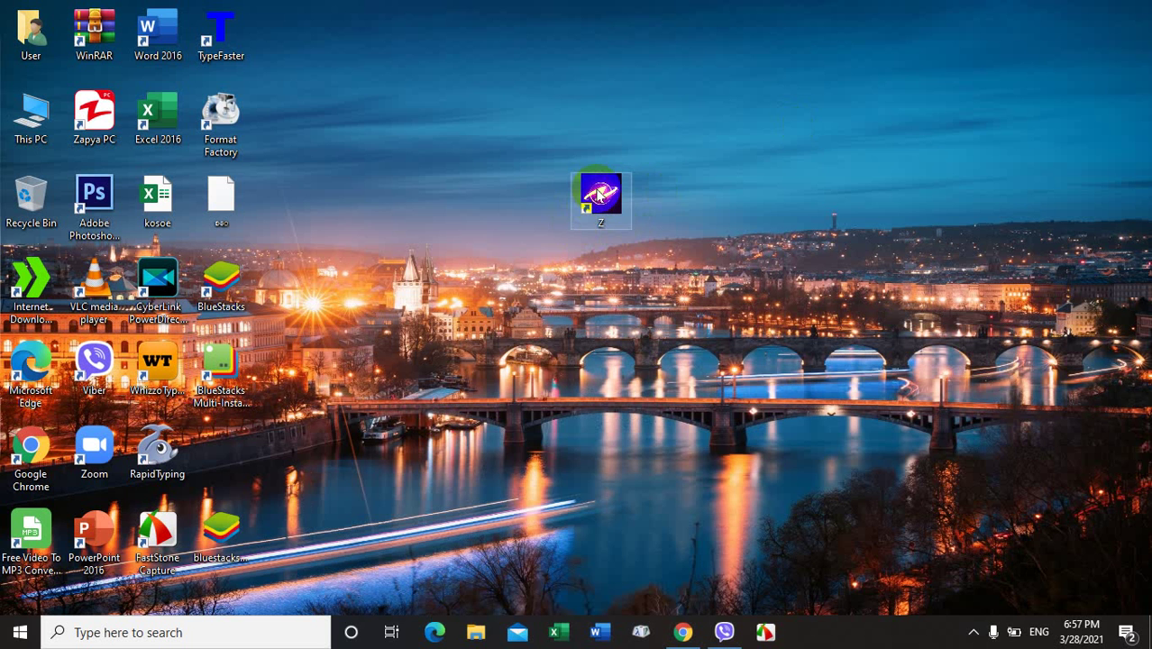